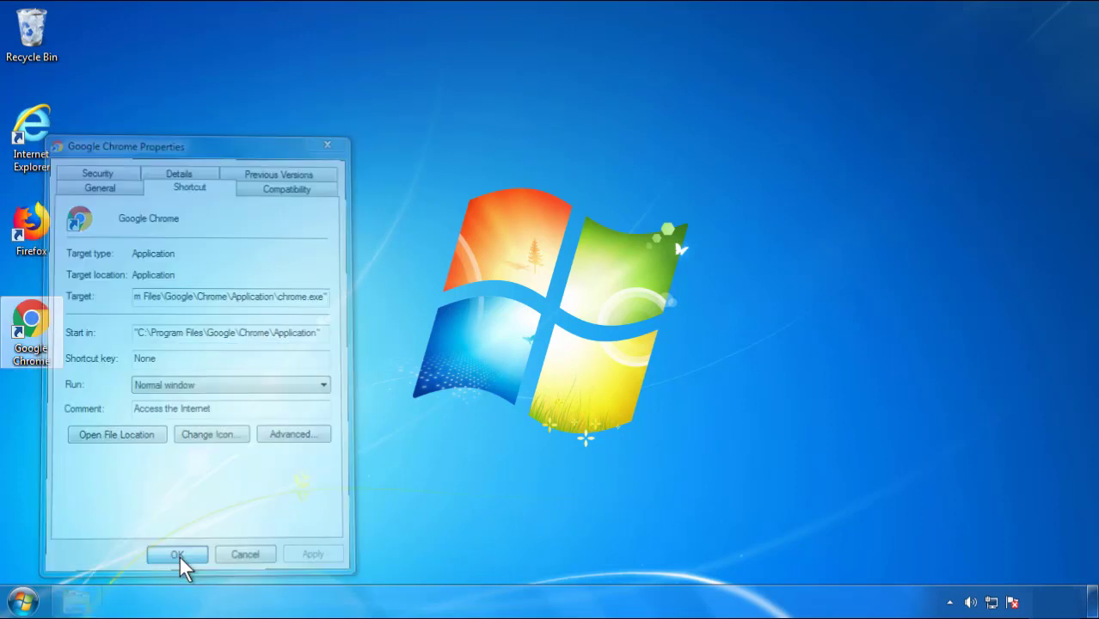
Accept the Google Chrome shortcut properties and bring up the Start menu.
click(23, 602)
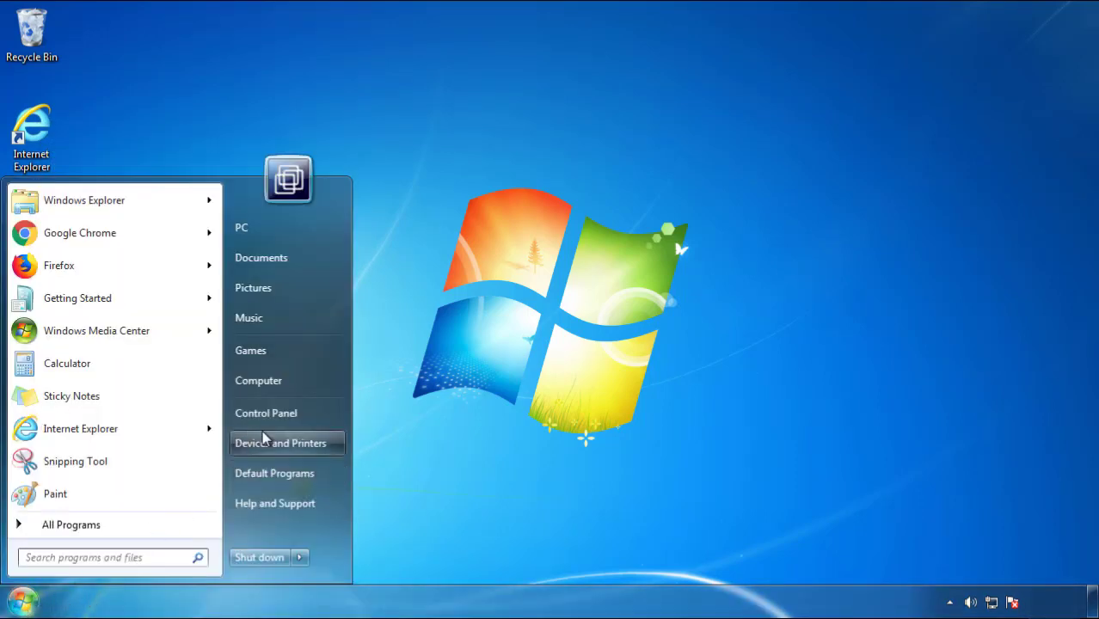
Uninstall SearchMine 2.00, found by sorting installed programs newest first, and finish its uninstaller.
click(275, 410)
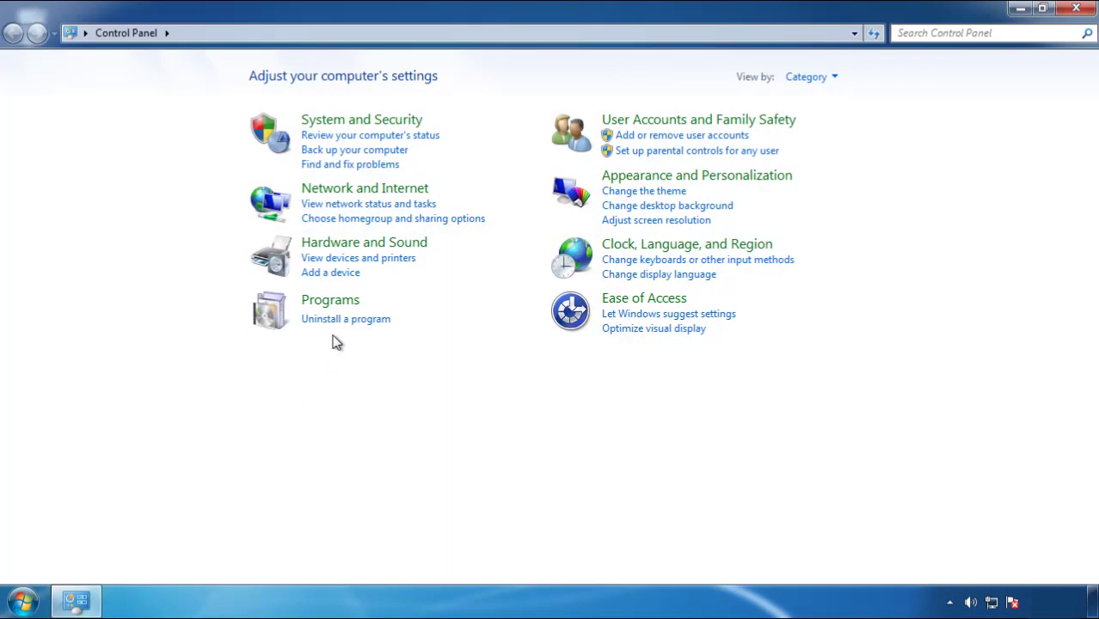
click(341, 320)
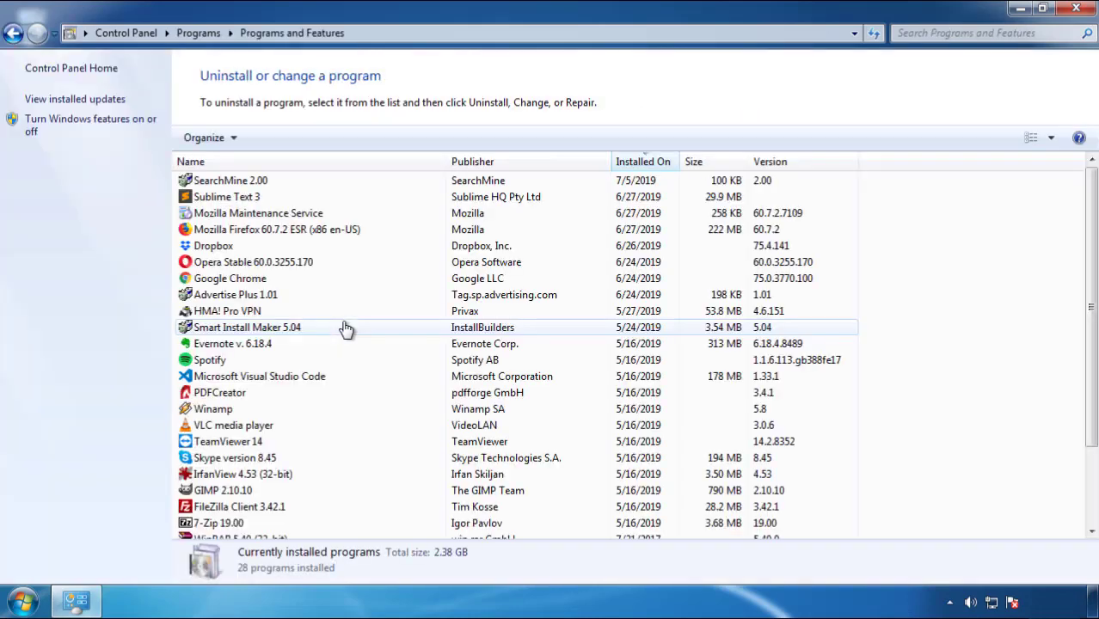
click(644, 163)
click(639, 167)
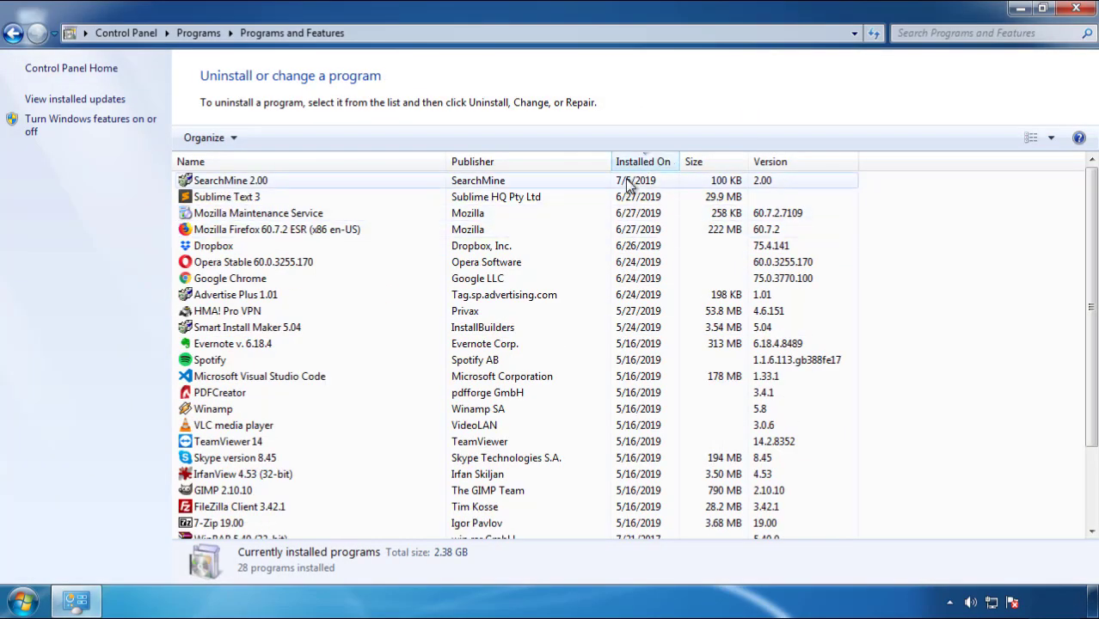
click(229, 183)
click(273, 139)
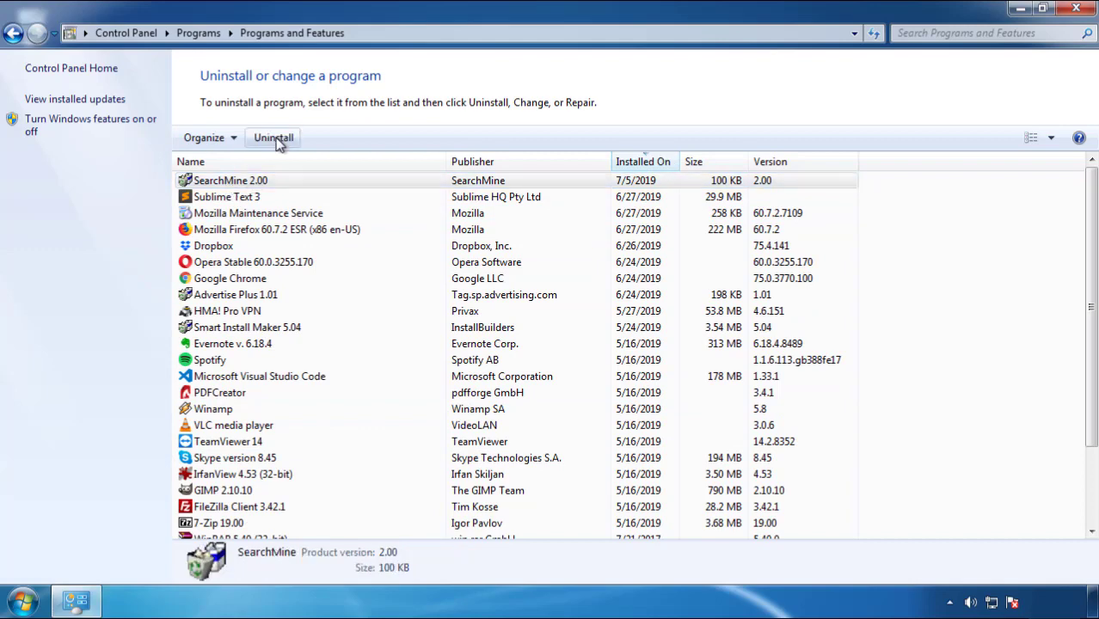
click(642, 456)
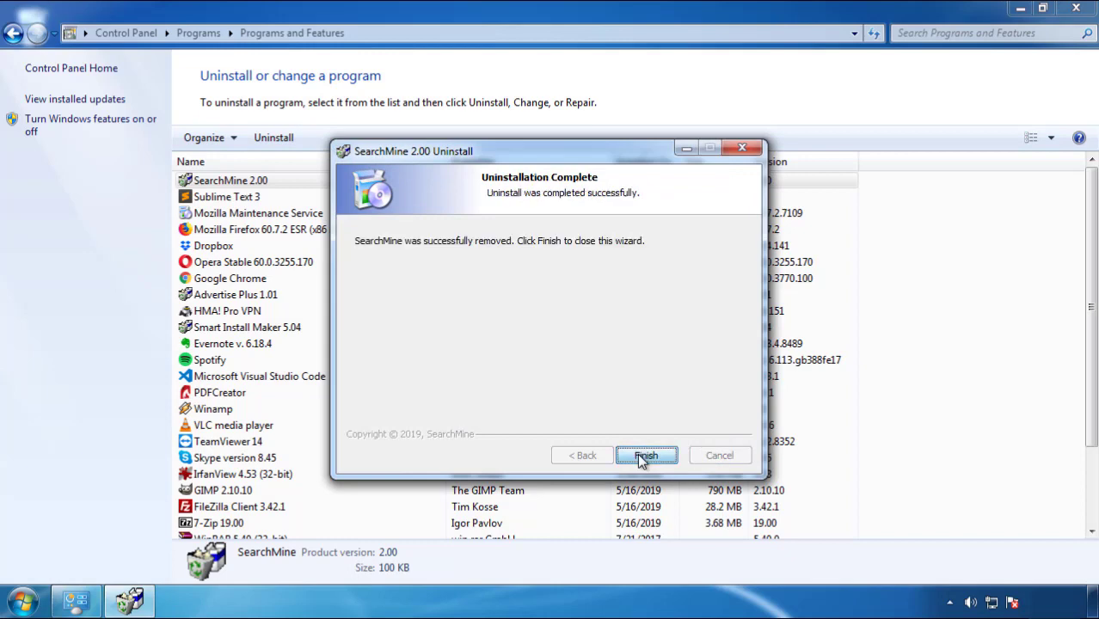
click(637, 453)
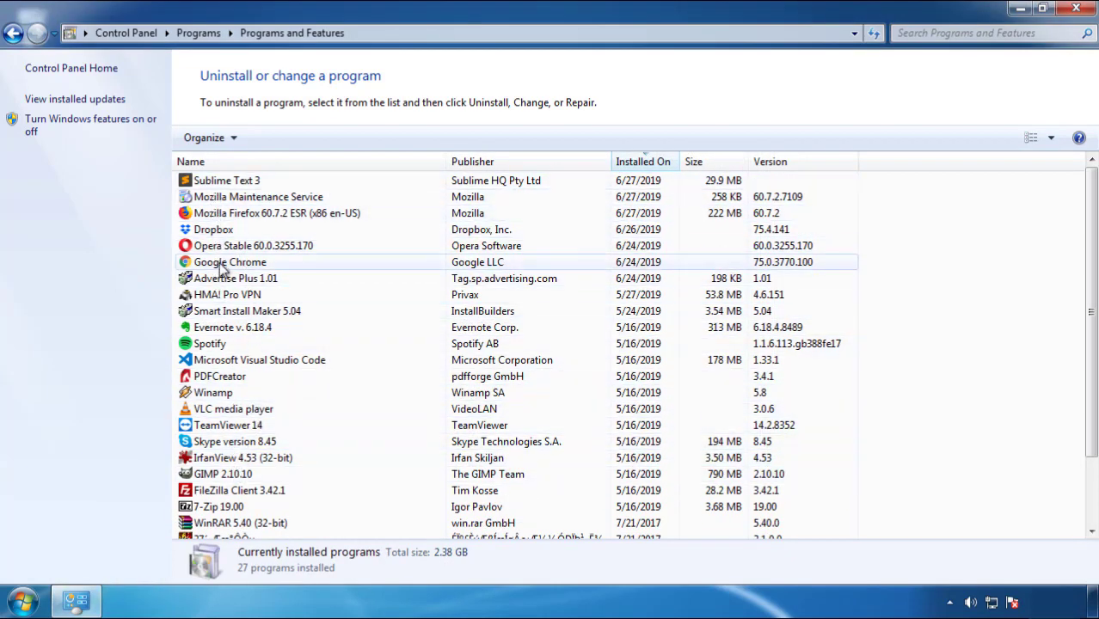
Close Programs and Features, restart Windows, and boot into Safe Mode from the boot options.
click(1078, 11)
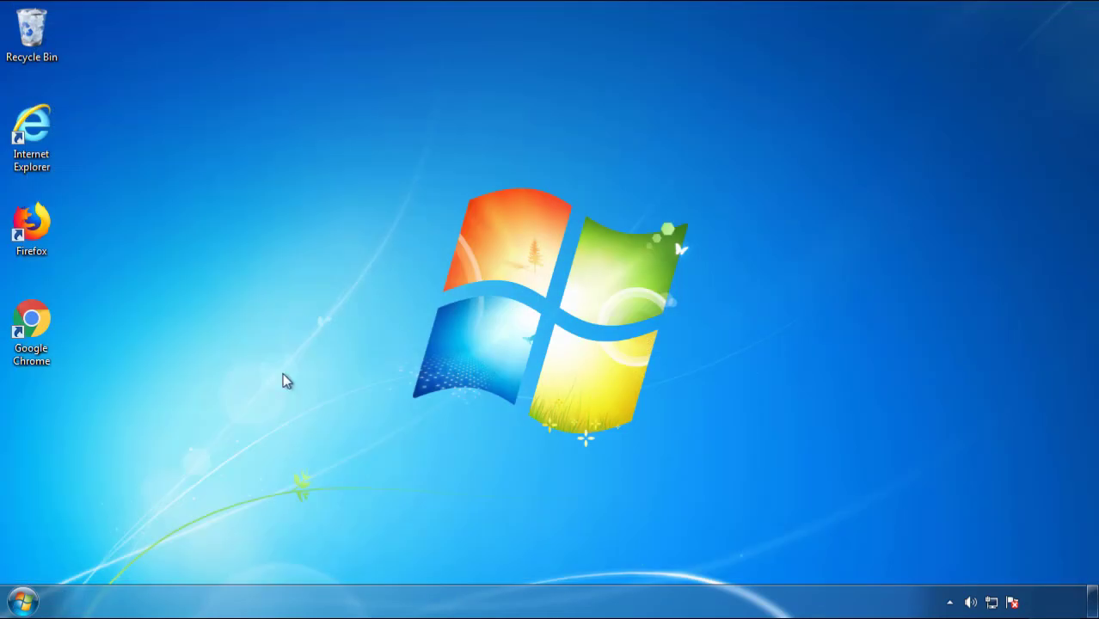
click(22, 602)
click(298, 557)
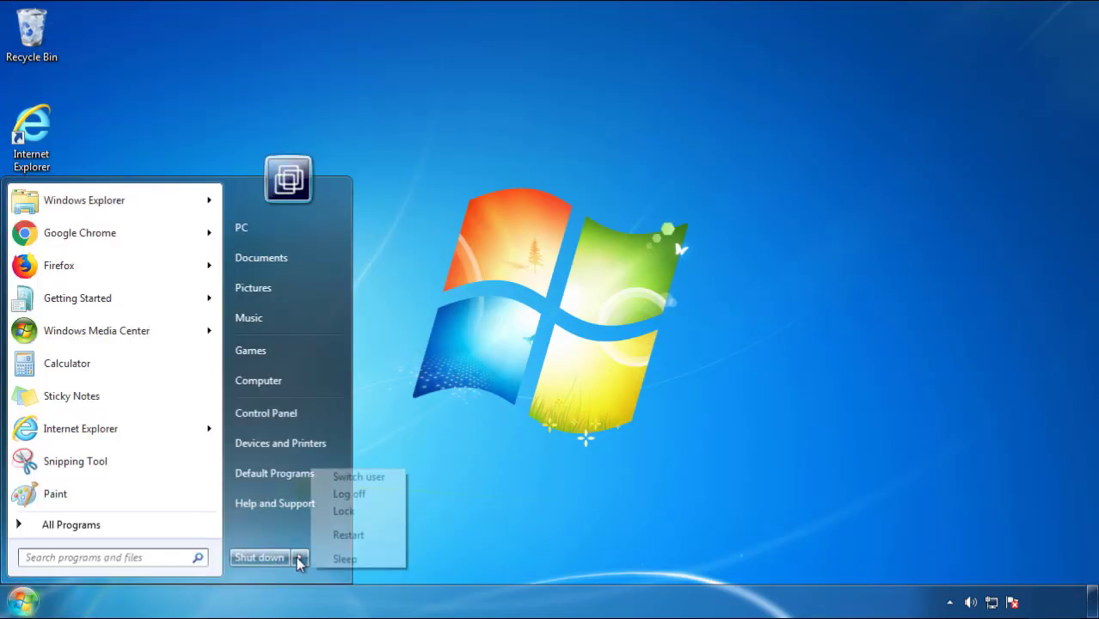
click(572, 470)
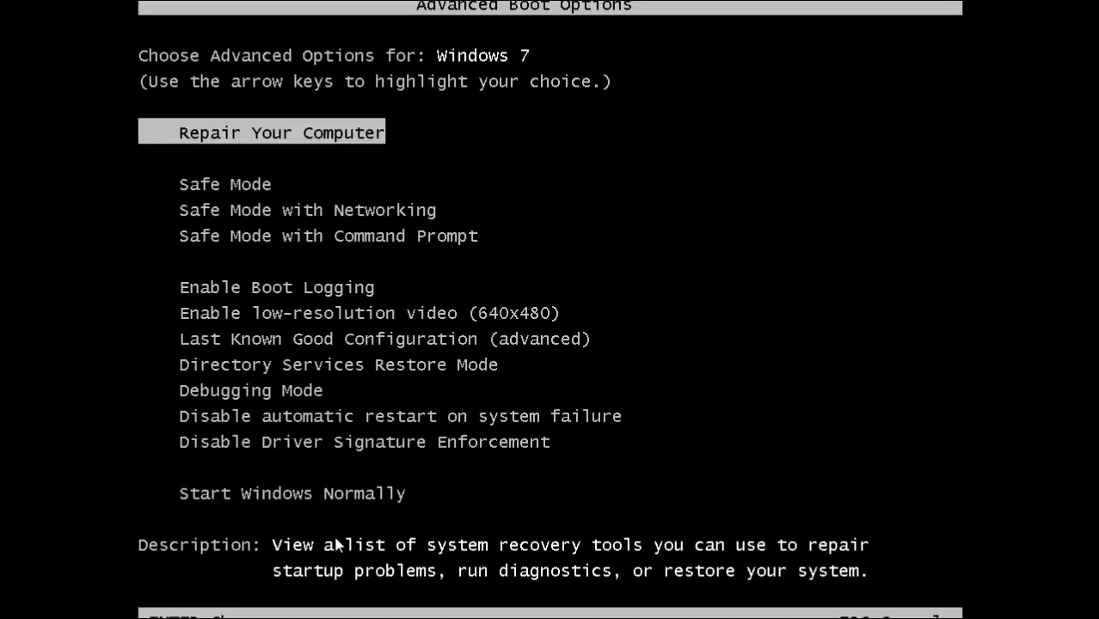
key(Down)
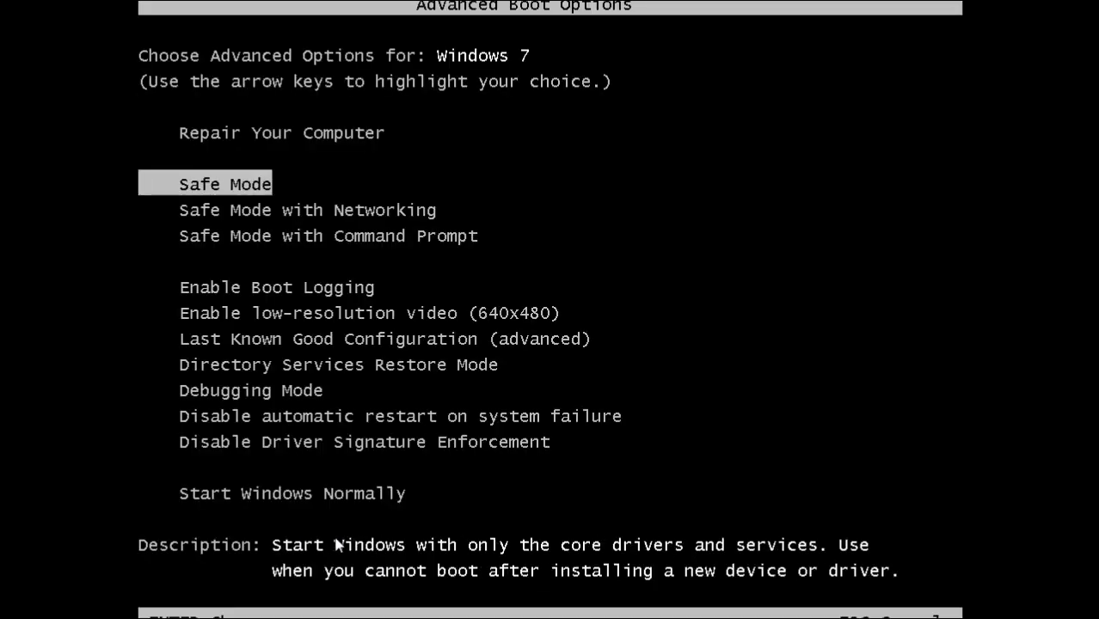
key(Return)
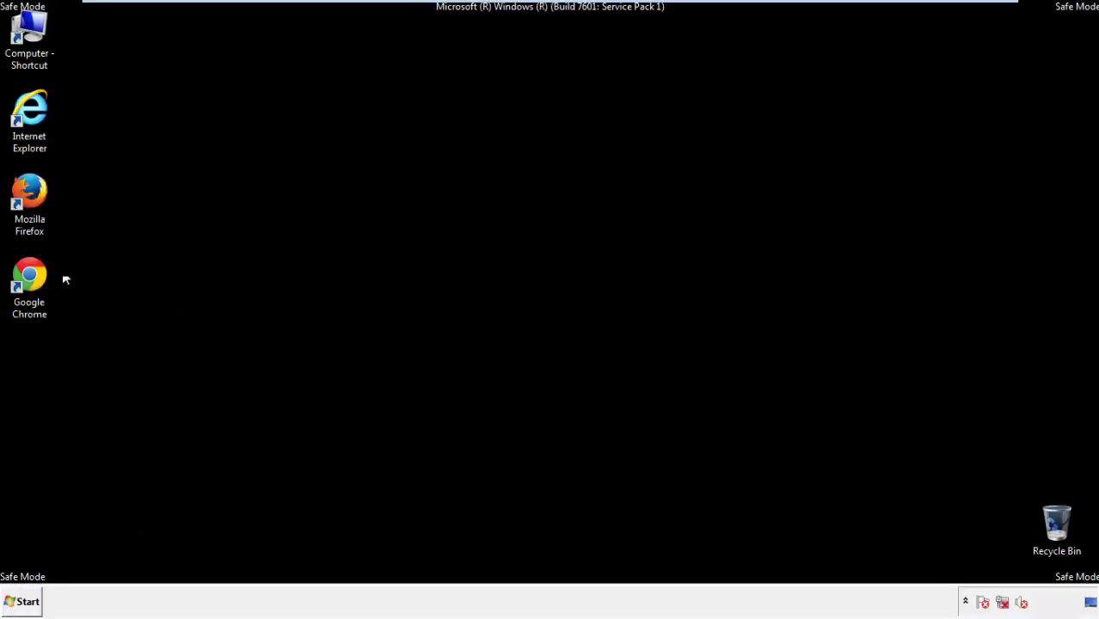
Launch Firefox, decline the default-browser prompt, and keep the menu bar showing.
double_click(37, 200)
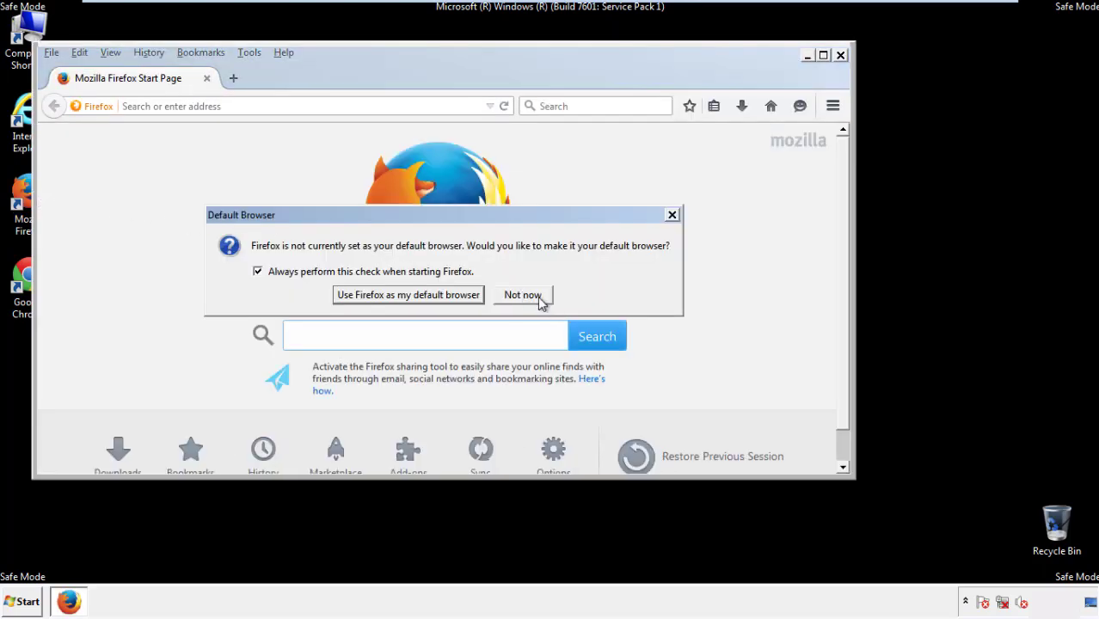
click(527, 295)
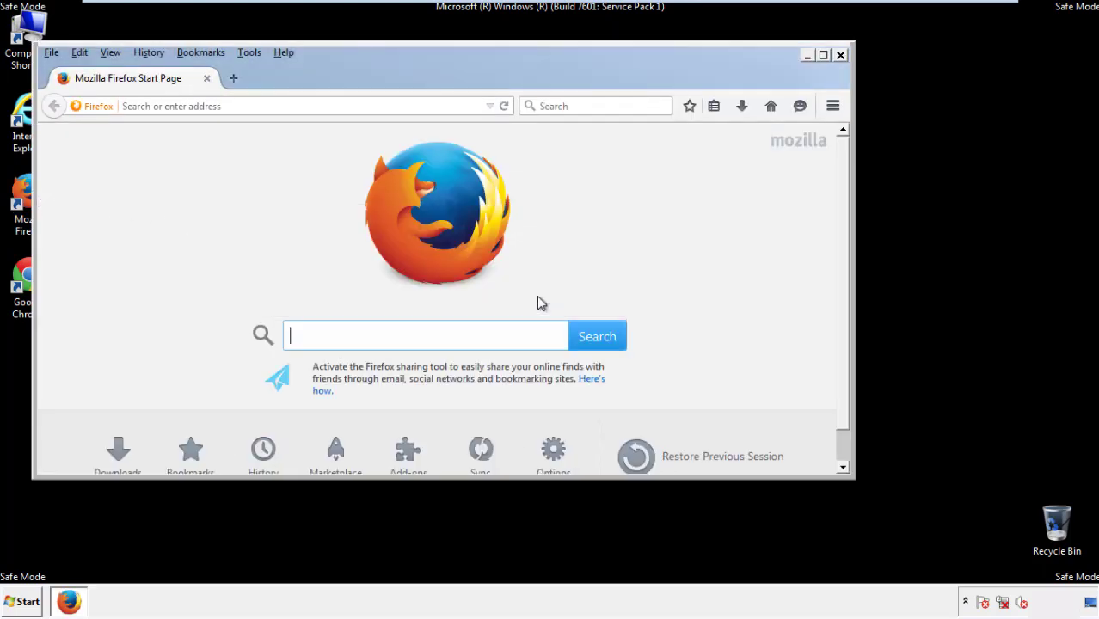
right_click(338, 72)
click(368, 133)
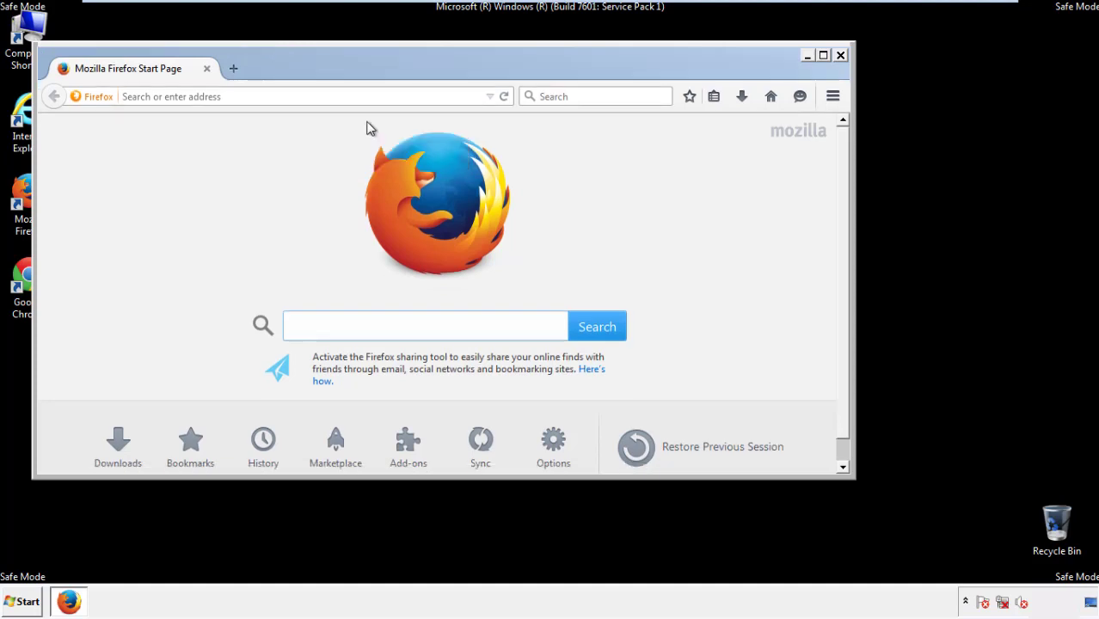
right_click(344, 69)
click(358, 133)
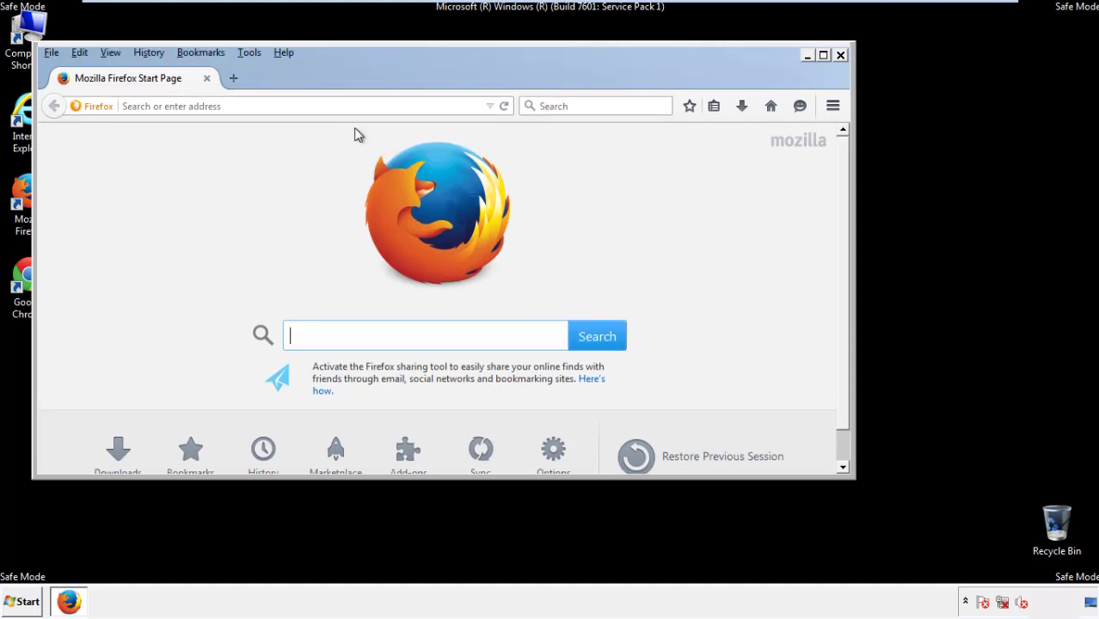
Clear Firefox history for Everything, including Offline Website Data and Site Preferences.
click(155, 56)
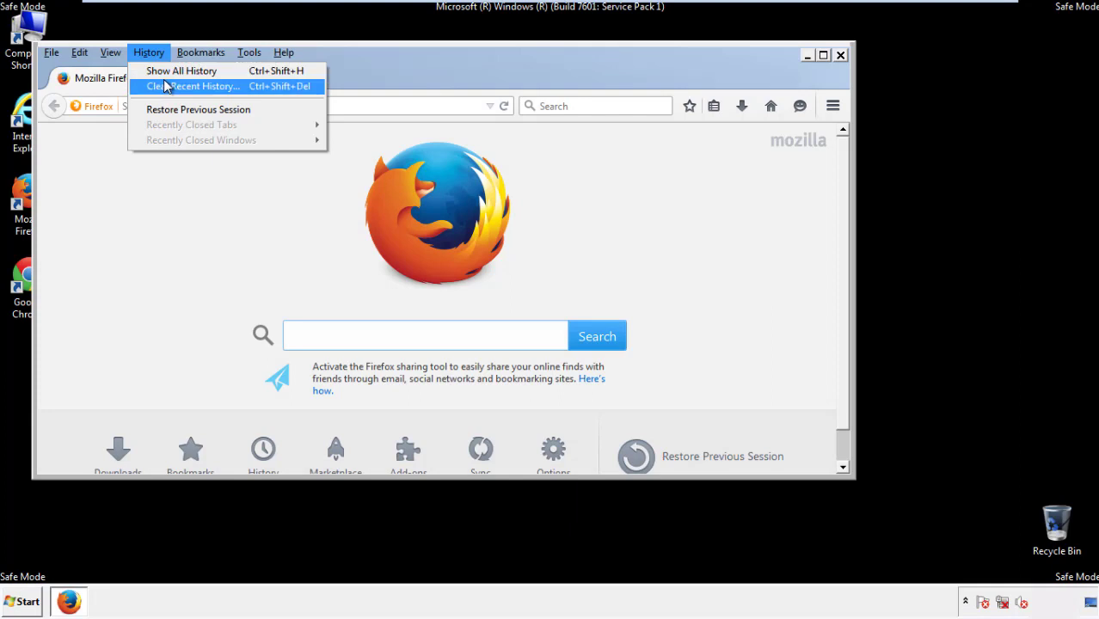
click(165, 84)
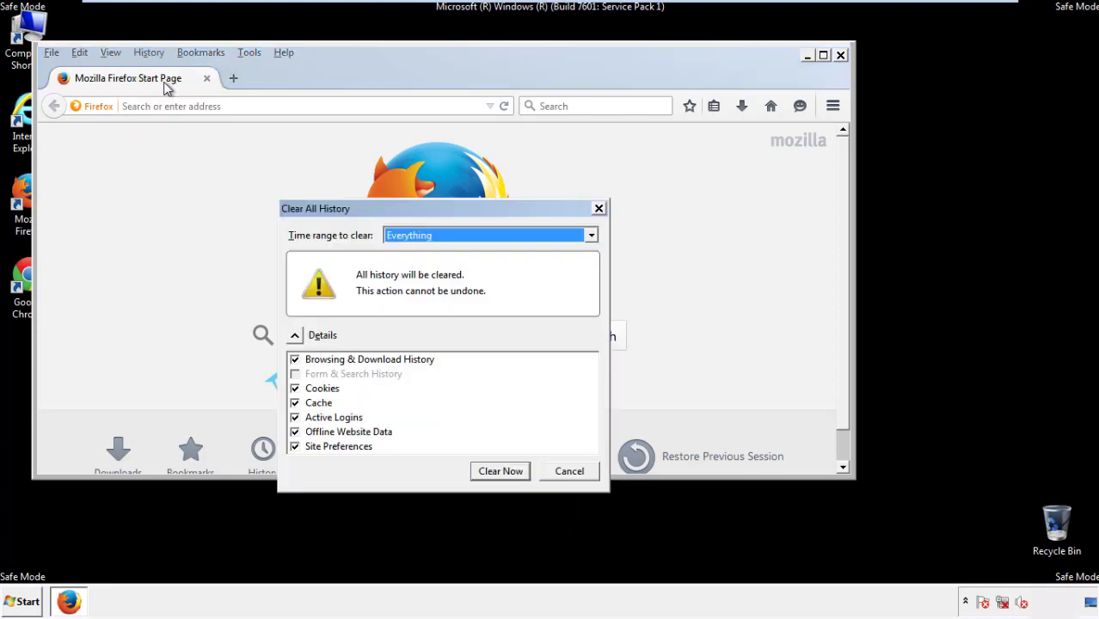
click(410, 235)
click(413, 323)
click(294, 432)
click(294, 431)
click(295, 448)
click(295, 449)
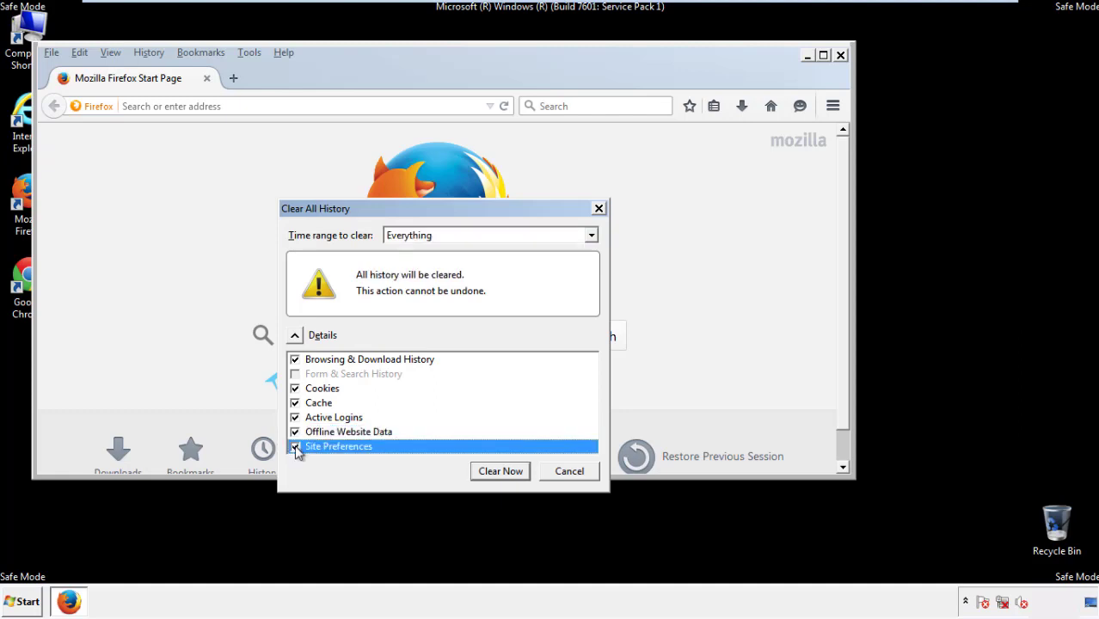
click(499, 472)
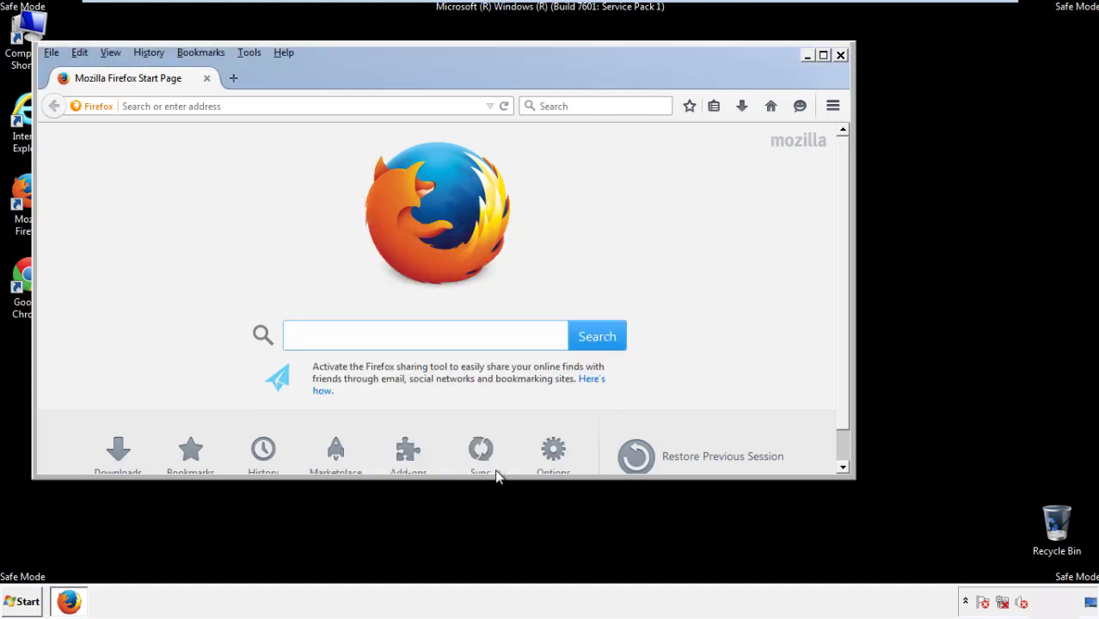
Refresh Firefox to its defaults from the Troubleshooting Information page.
click(282, 51)
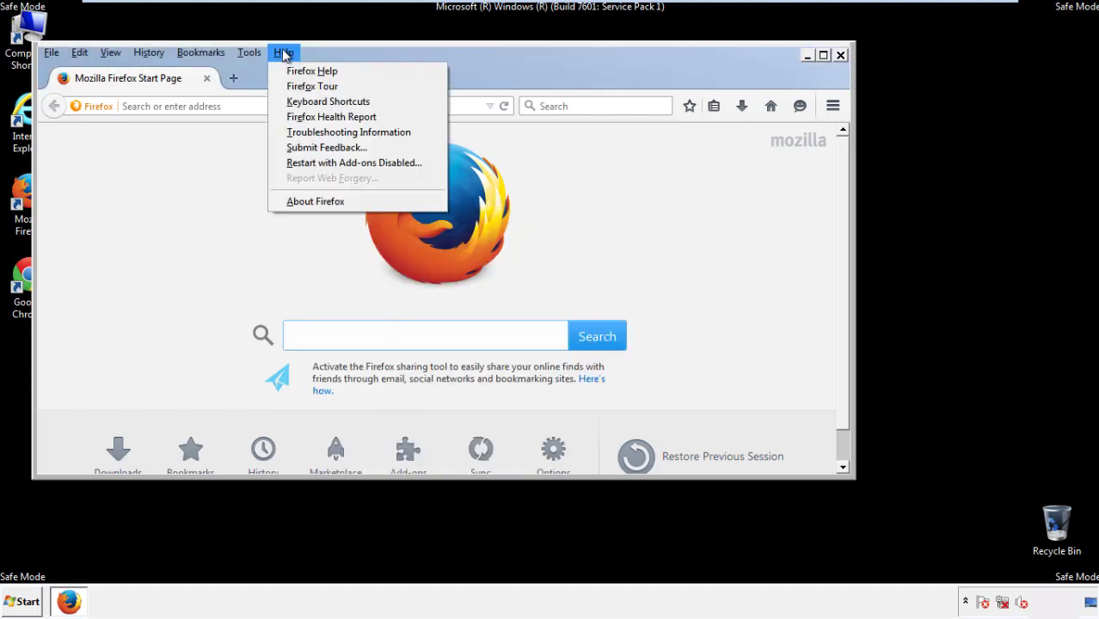
click(319, 132)
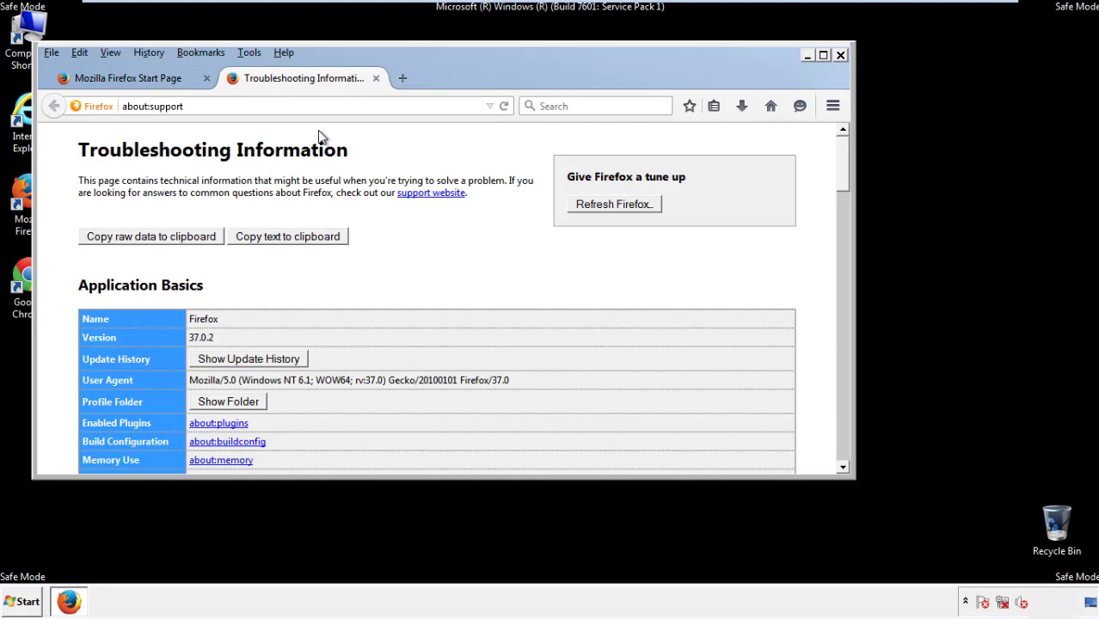
click(637, 209)
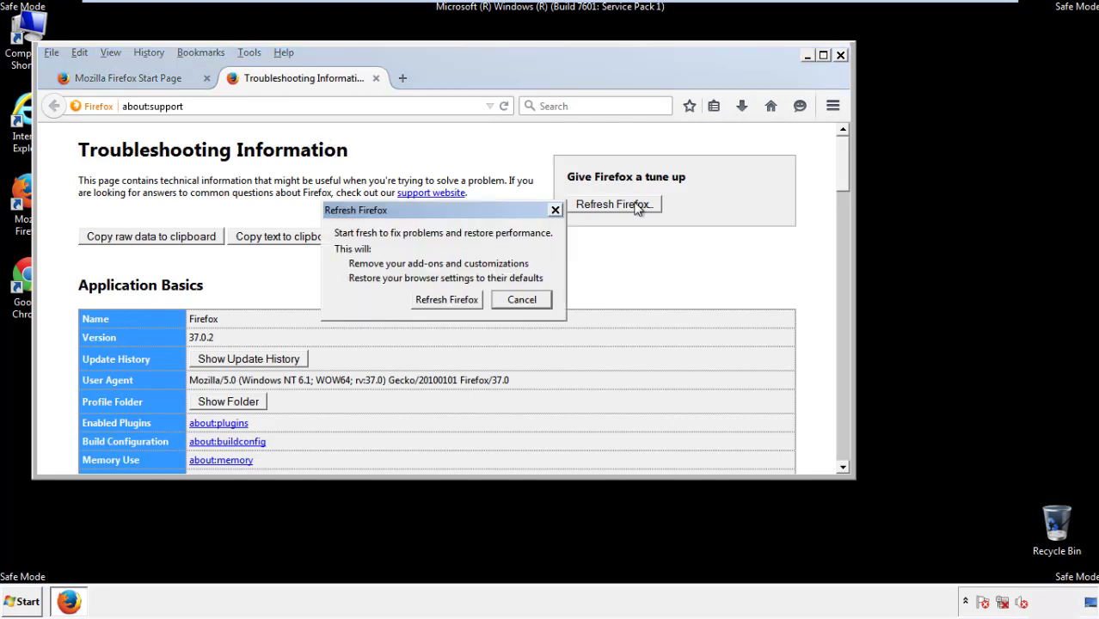
click(446, 298)
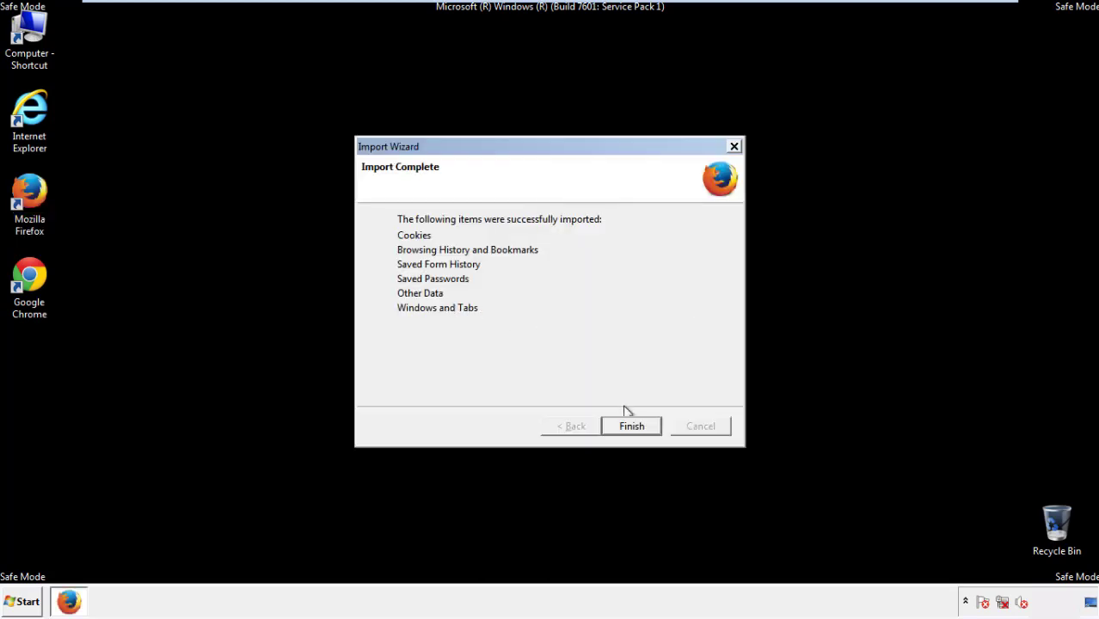
click(632, 427)
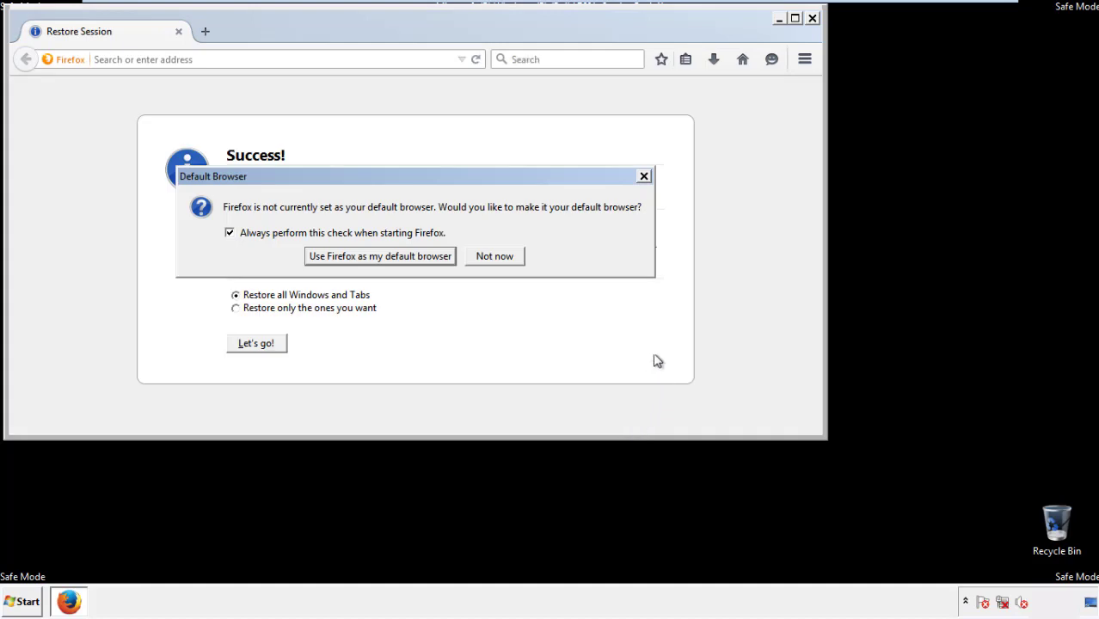
Decline the default-browser prompt, close Firefox, and select the Google Chrome desktop shortcut.
click(494, 258)
click(812, 18)
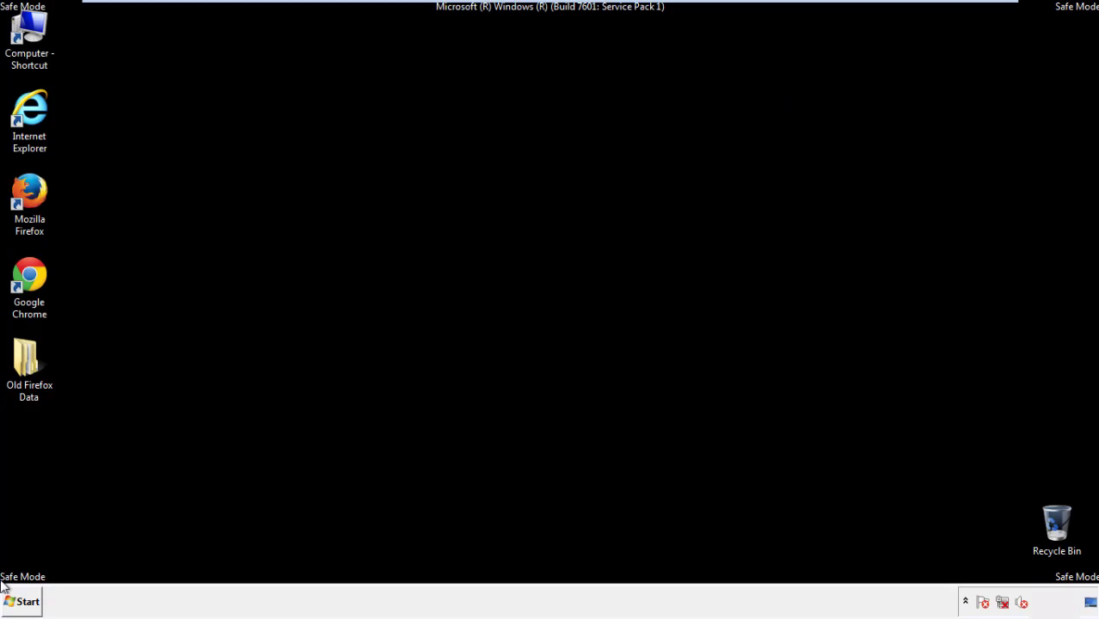
click(26, 275)
Launch Chrome, dismiss the default-browser prompt, and reach Clear browsing data under Settings > History.
double_click(26, 274)
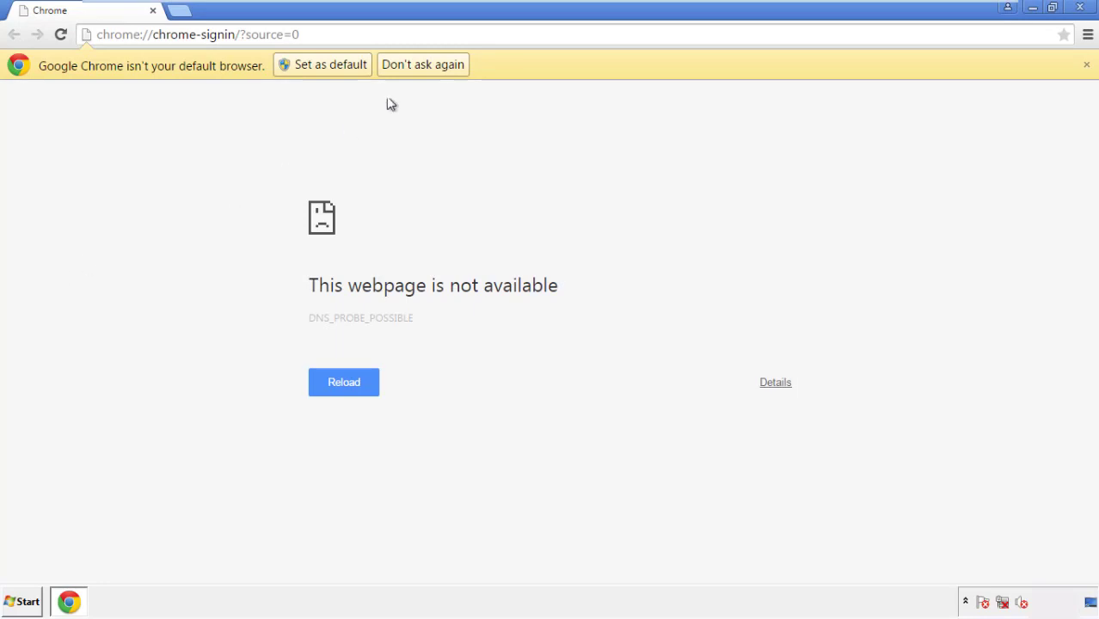
click(443, 70)
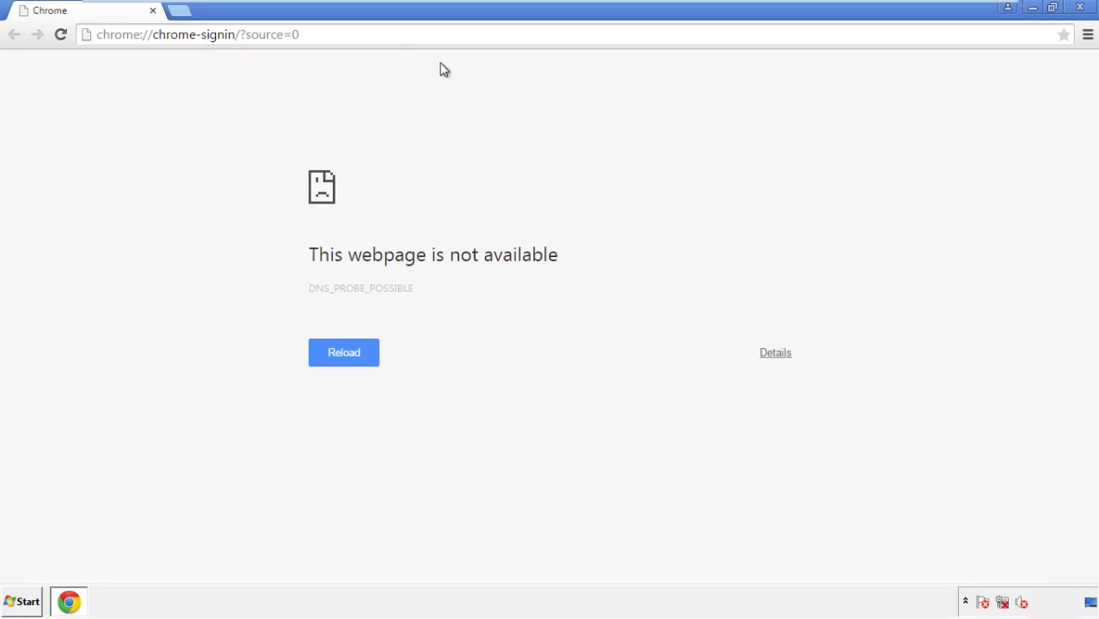
click(1087, 36)
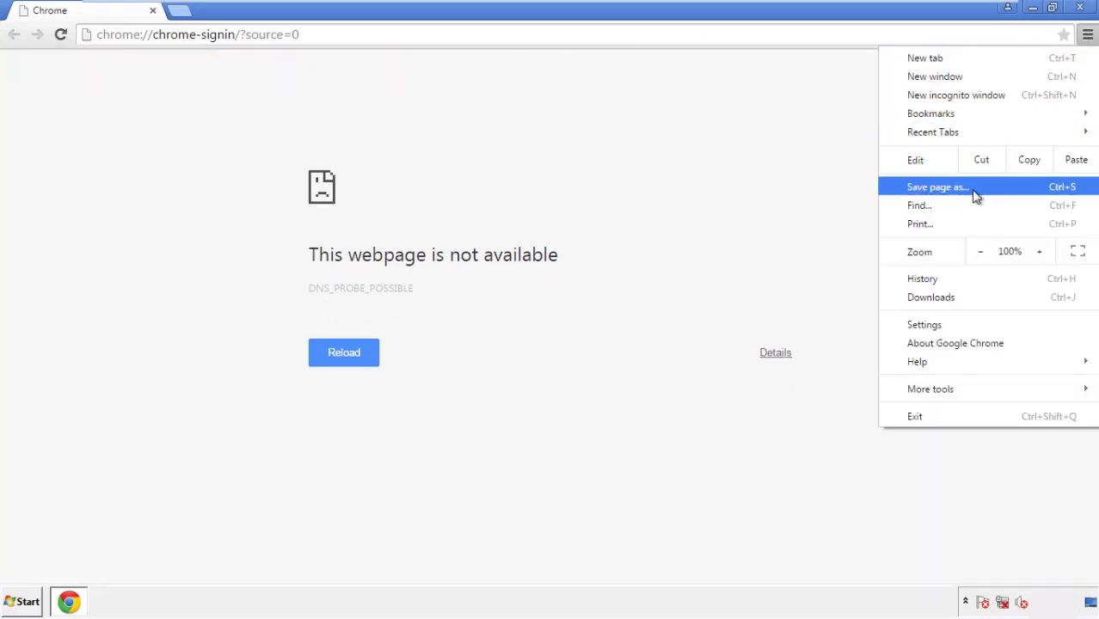
click(927, 324)
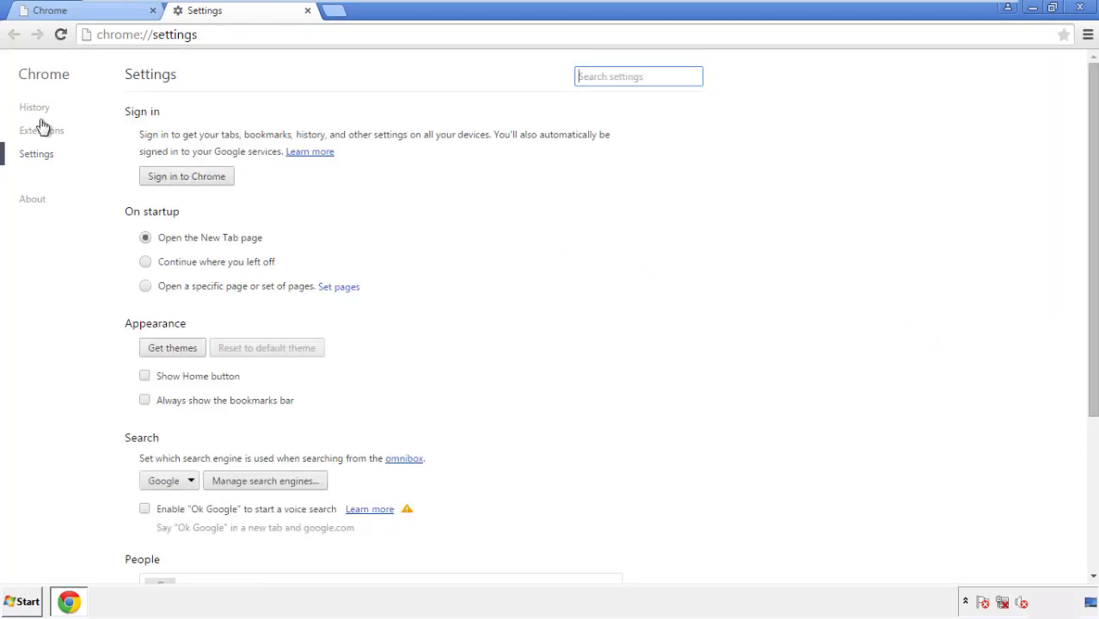
click(40, 112)
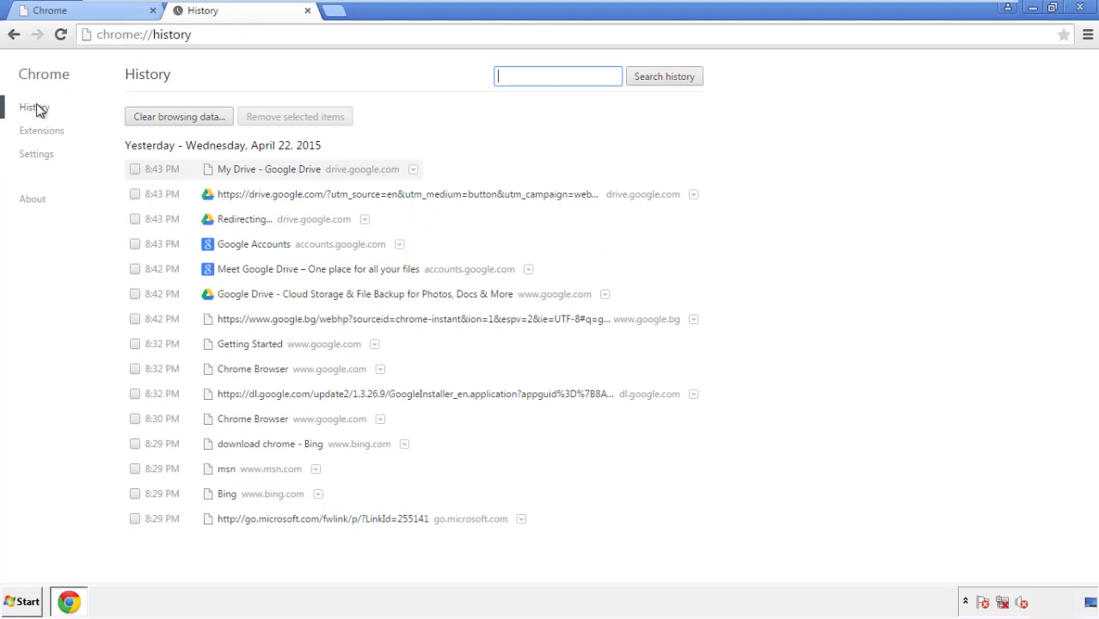
click(165, 118)
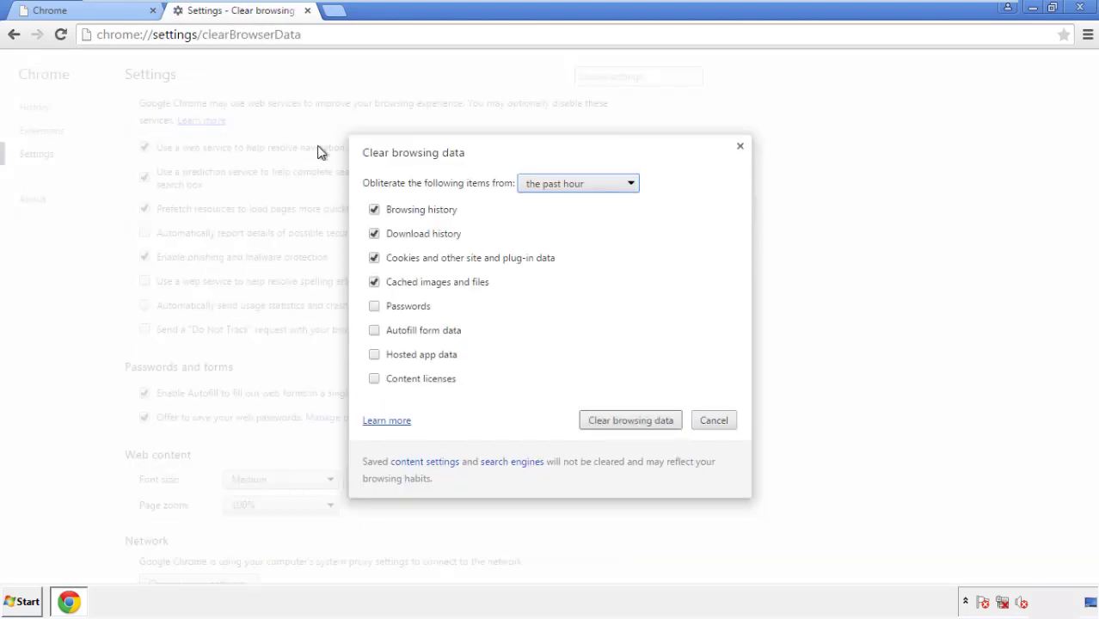
Clear Chrome browsing data from the beginning of time, including autofill form data.
click(553, 185)
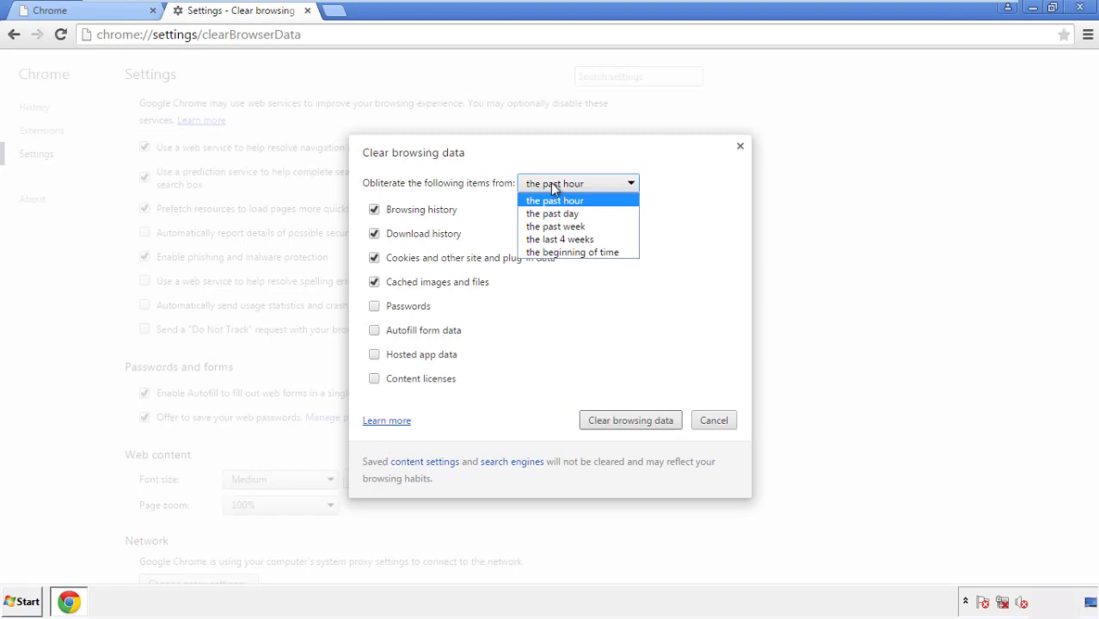
click(550, 253)
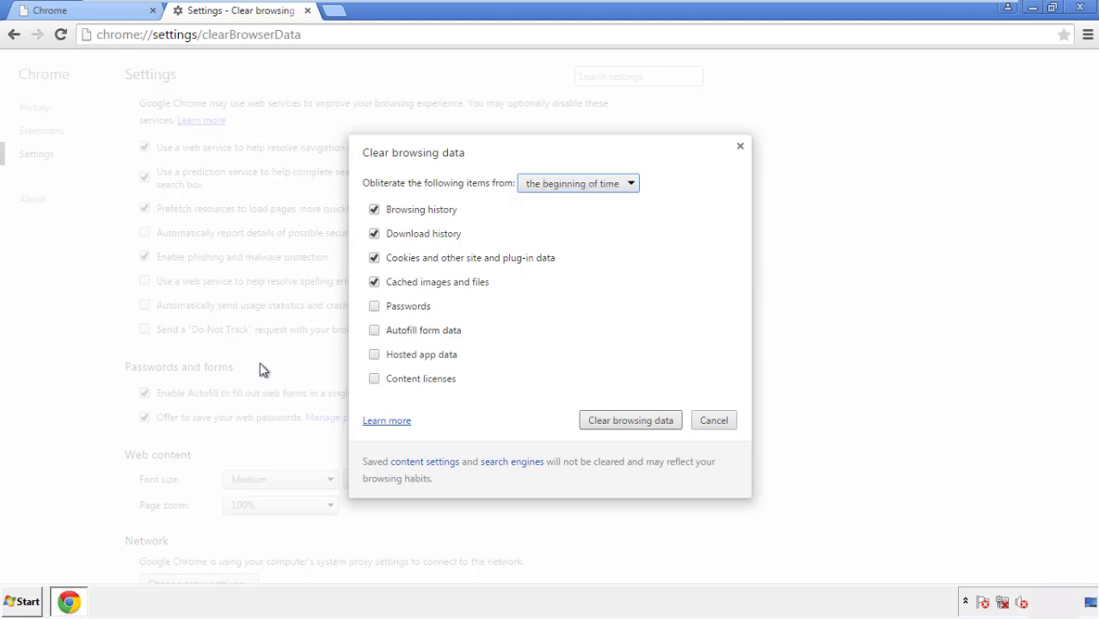
click(384, 337)
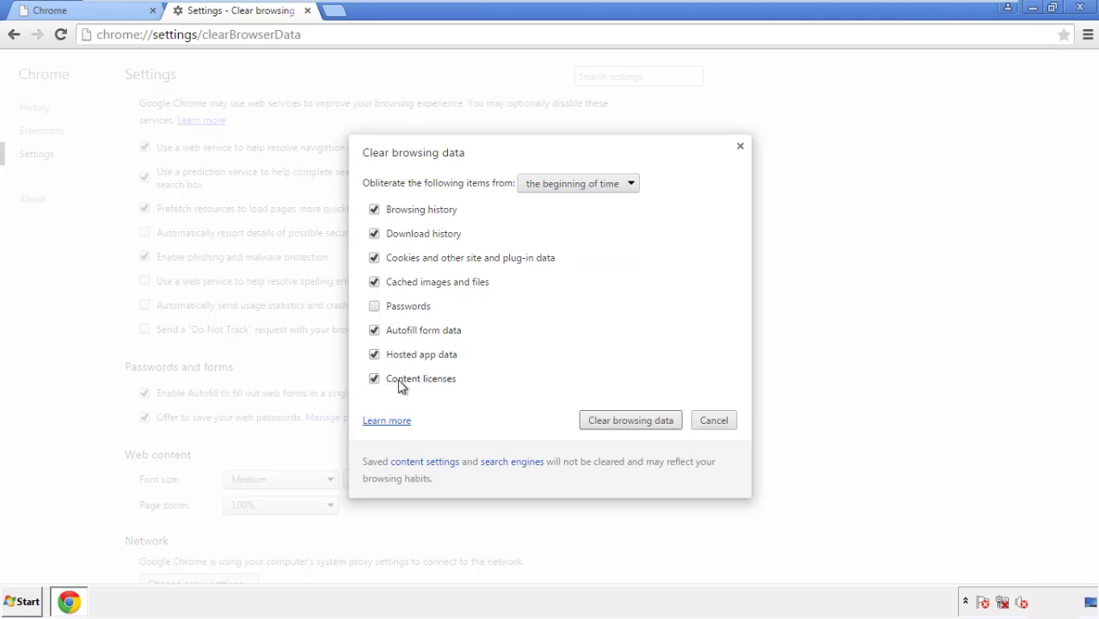
click(615, 423)
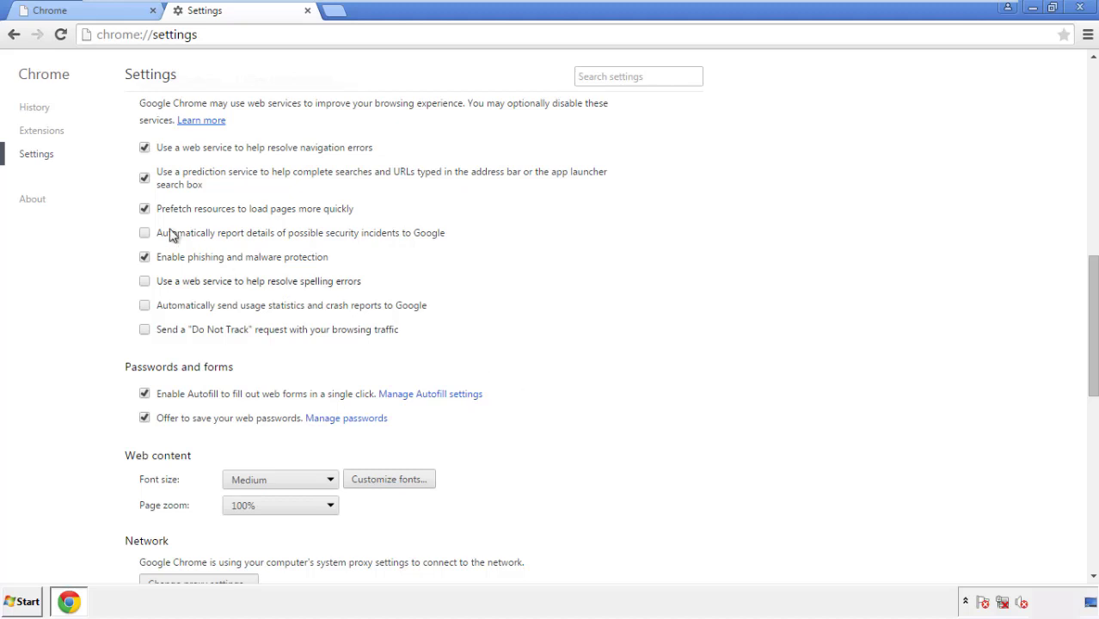
Reset Chrome's settings to their defaults and close the browser.
drag(1092, 273, 1089, 460)
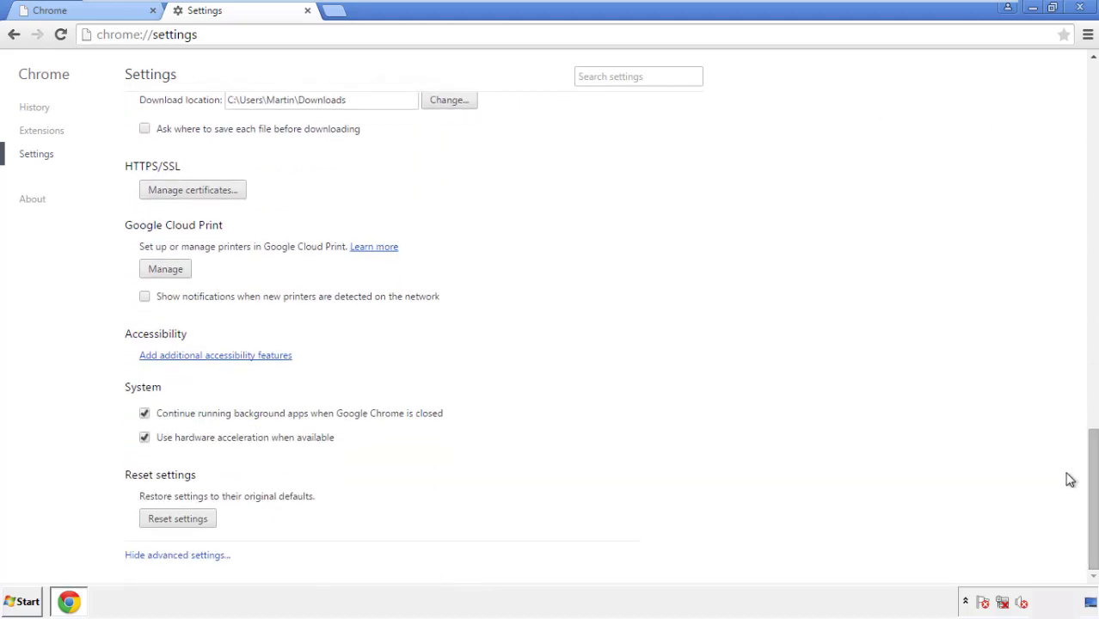
click(208, 526)
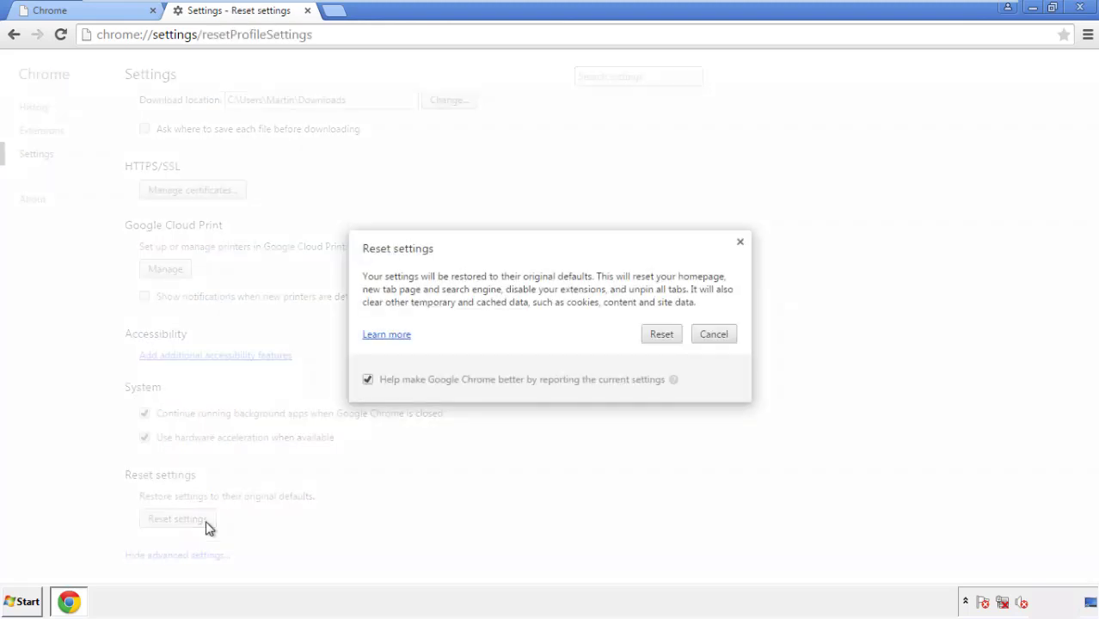
click(661, 335)
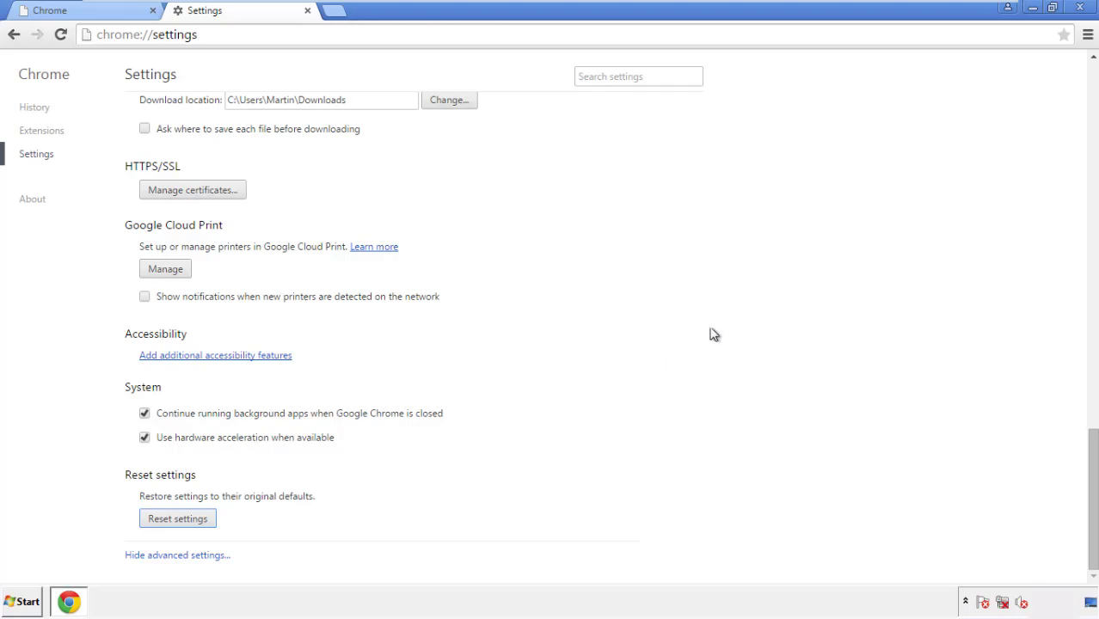
click(1078, 7)
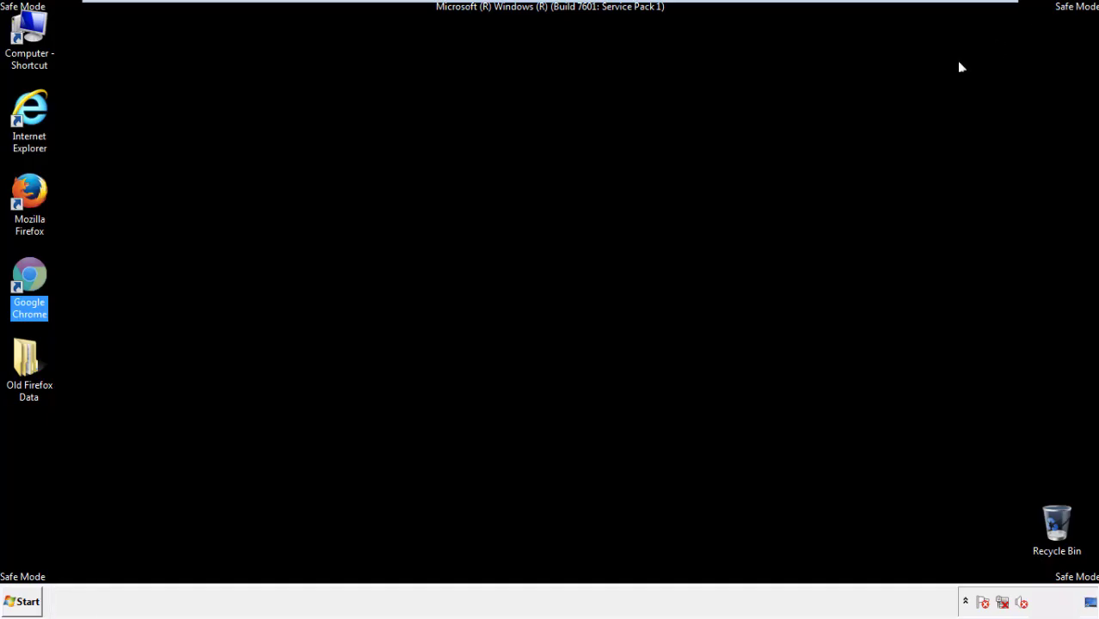
Launch Firefox, remove Search Mine in the Add-ons Manager, and close the browser.
click(593, 278)
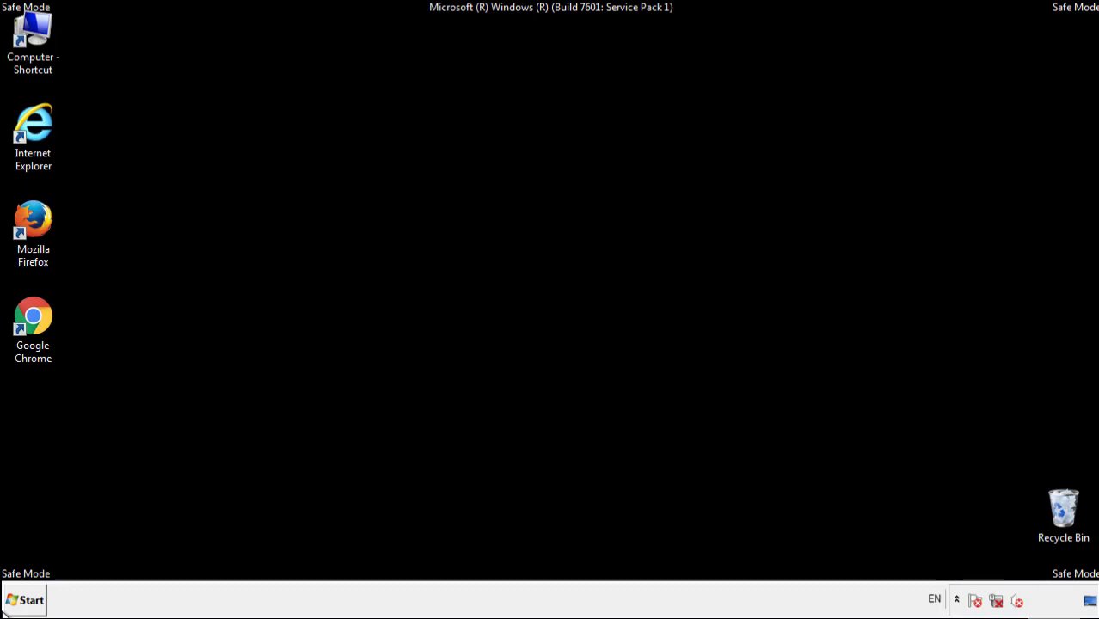
double_click(42, 215)
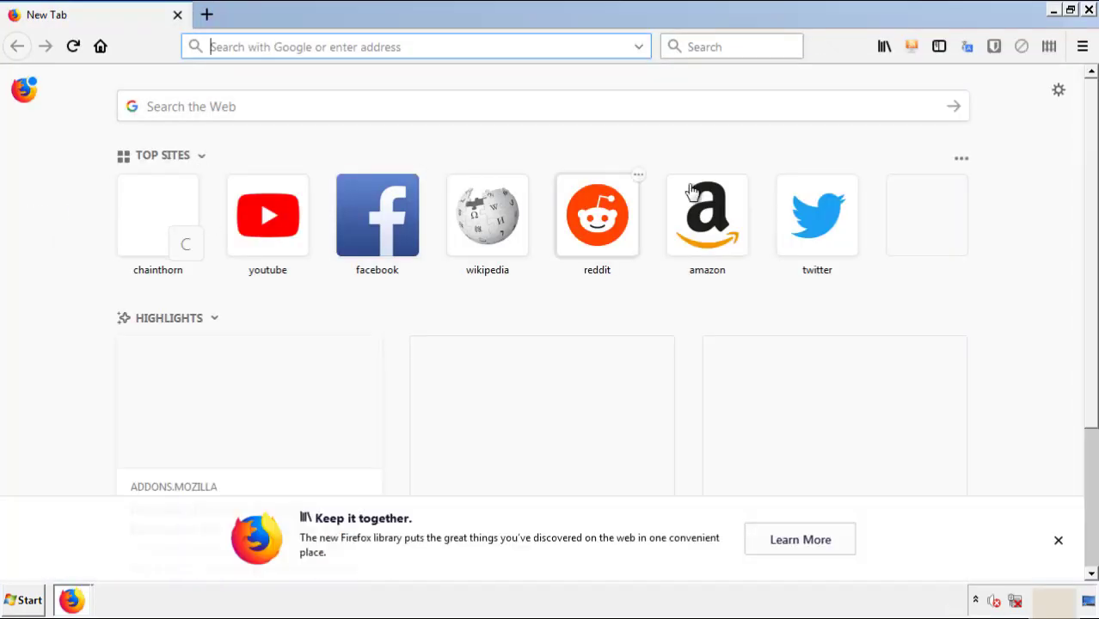
click(1083, 48)
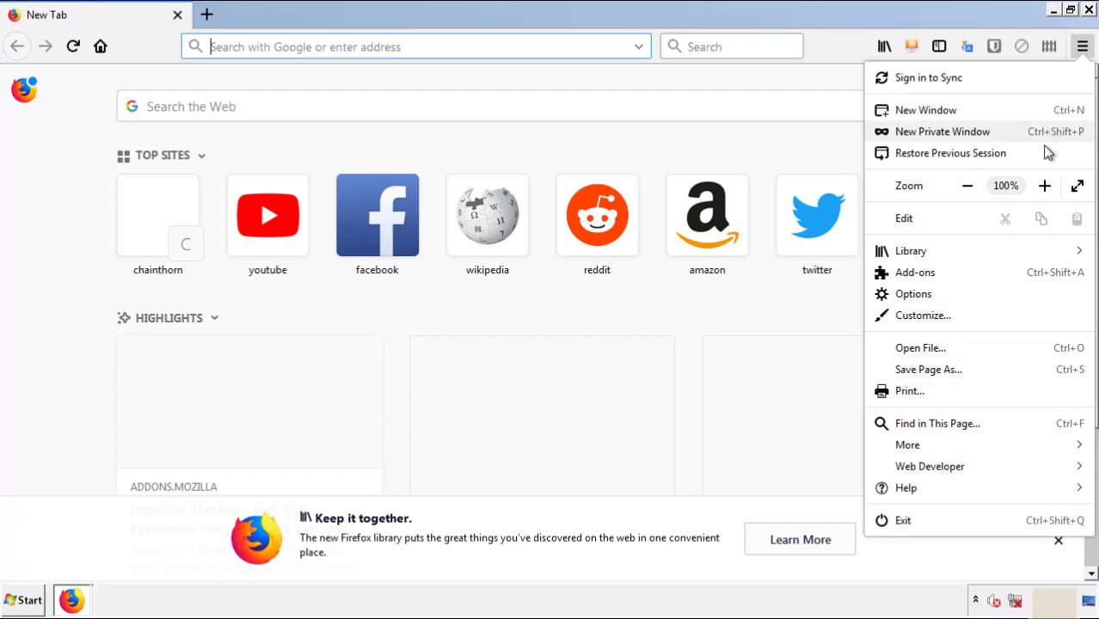
click(1015, 275)
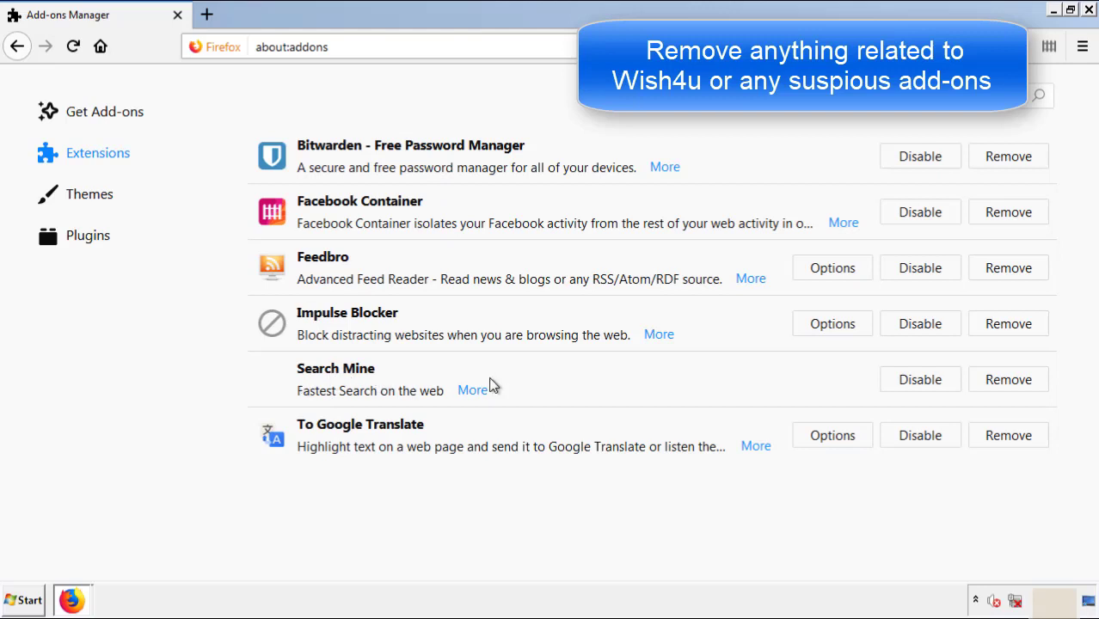
click(1004, 387)
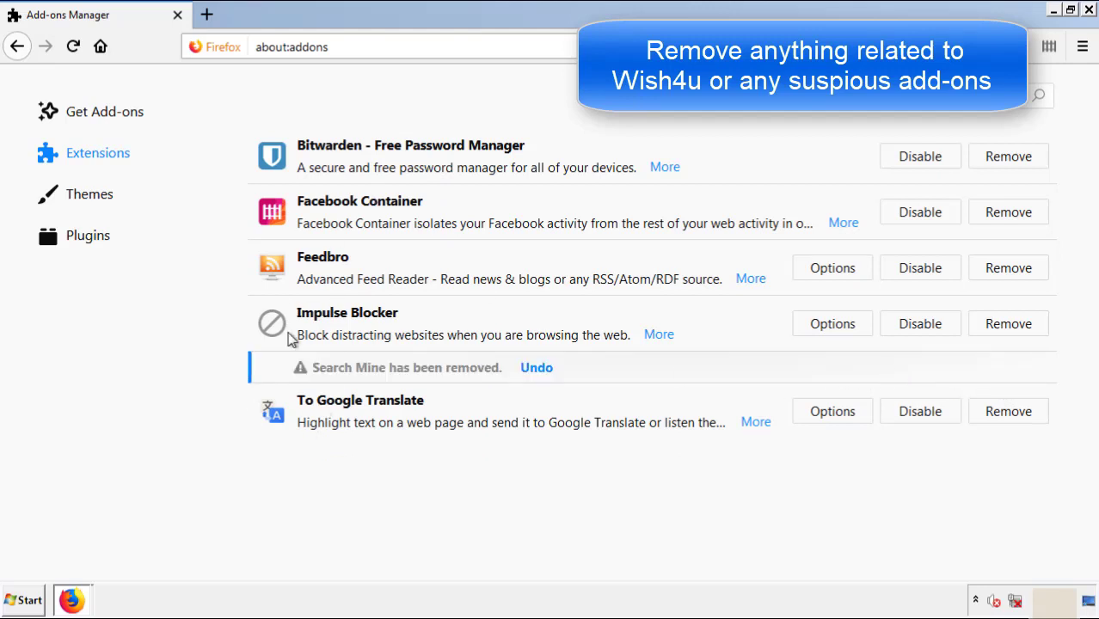
click(1088, 11)
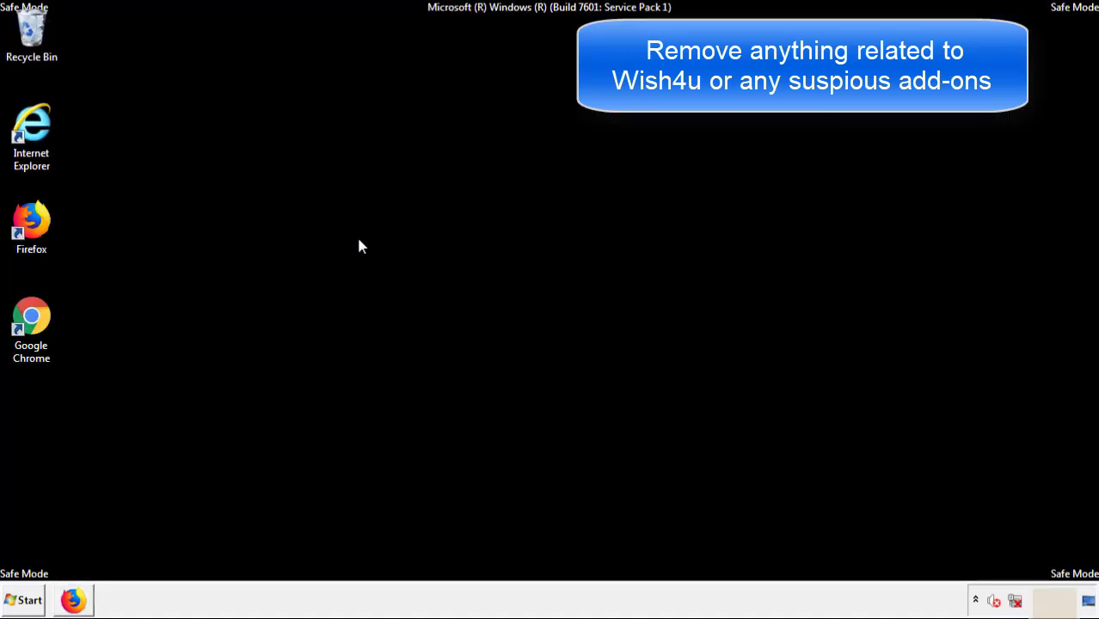
Remove the Search Mine extension from Chrome's Extensions page and close Chrome.
double_click(31, 333)
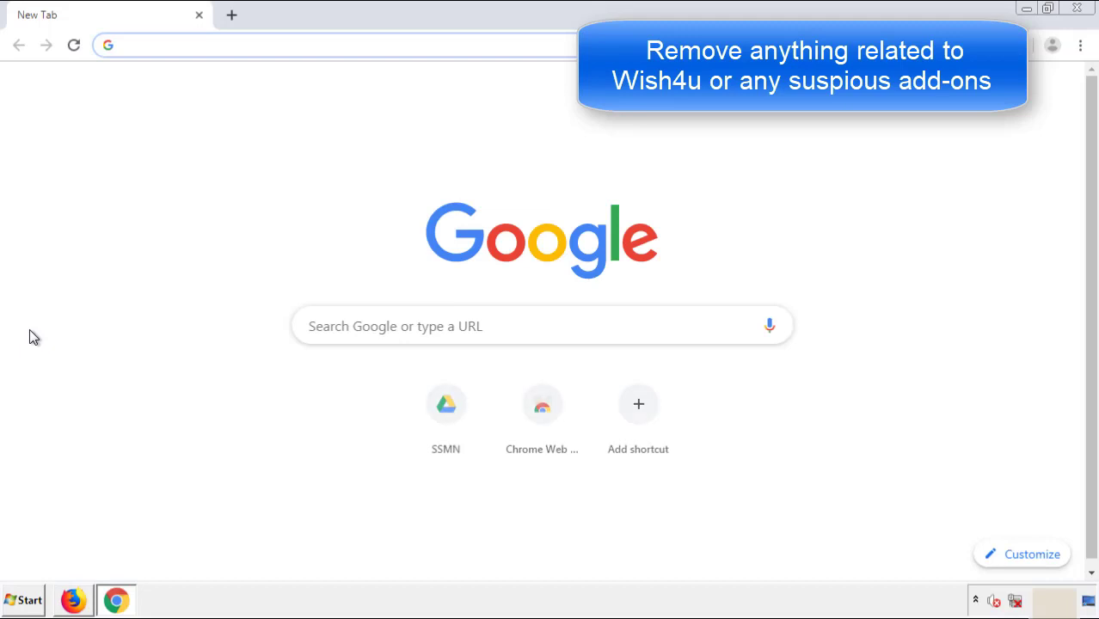
click(1079, 45)
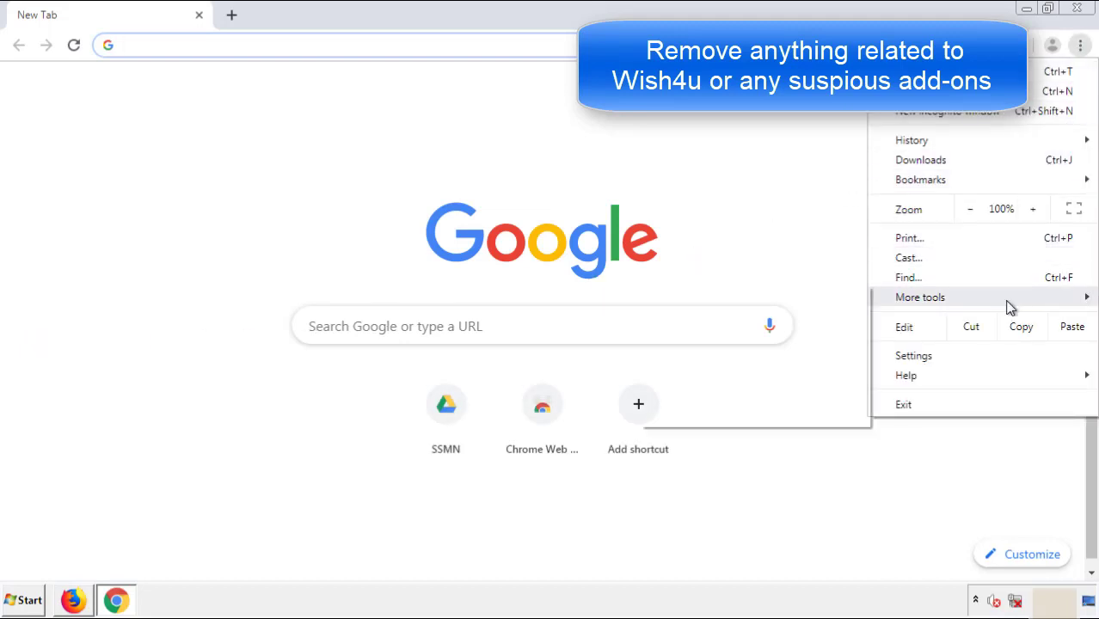
mouse_move(998, 302)
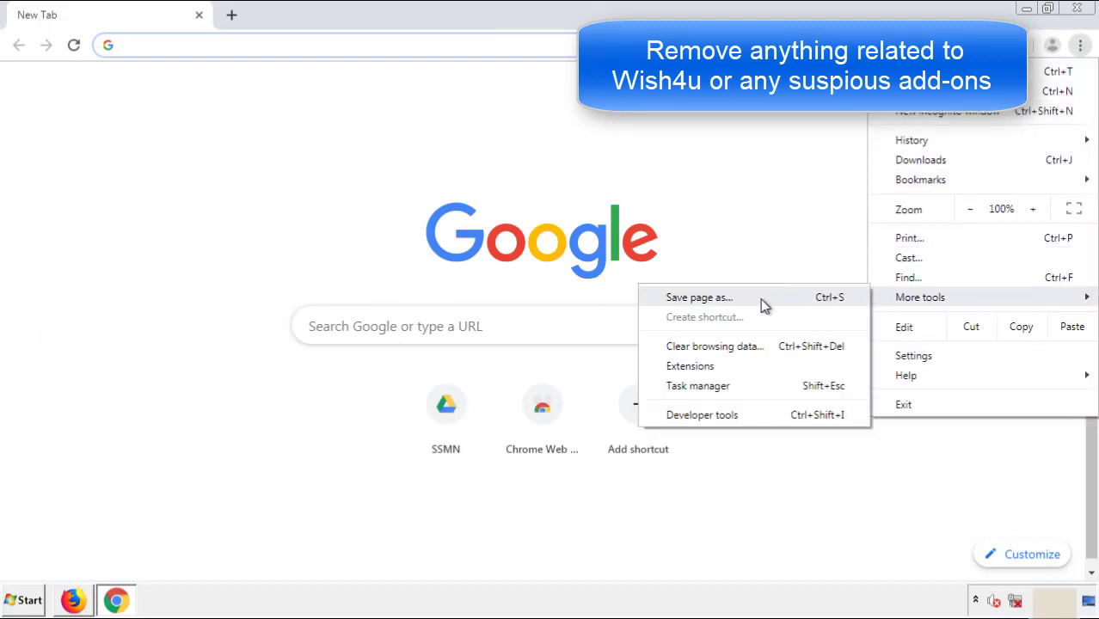
click(698, 365)
scroll(311, 284, down, 10)
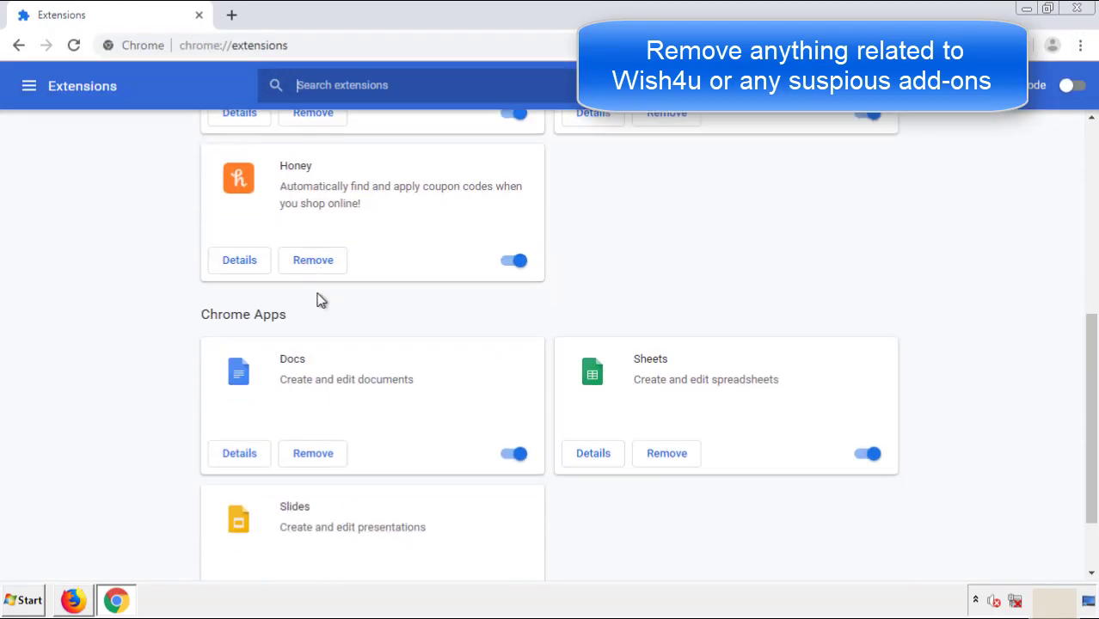
scroll(404, 300, up, 10)
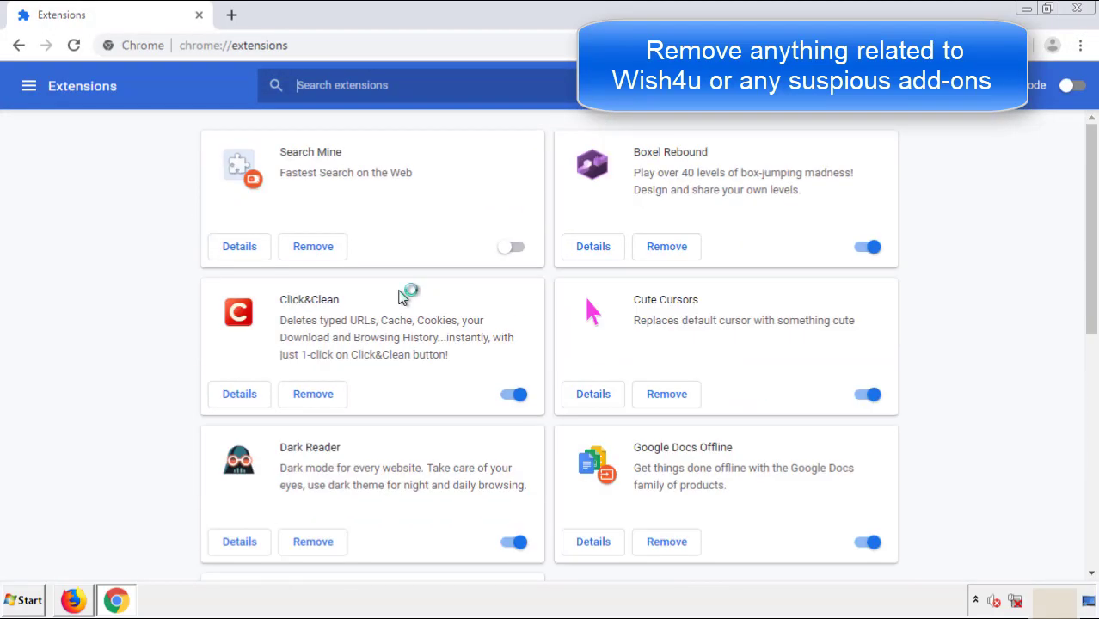
click(311, 248)
click(615, 136)
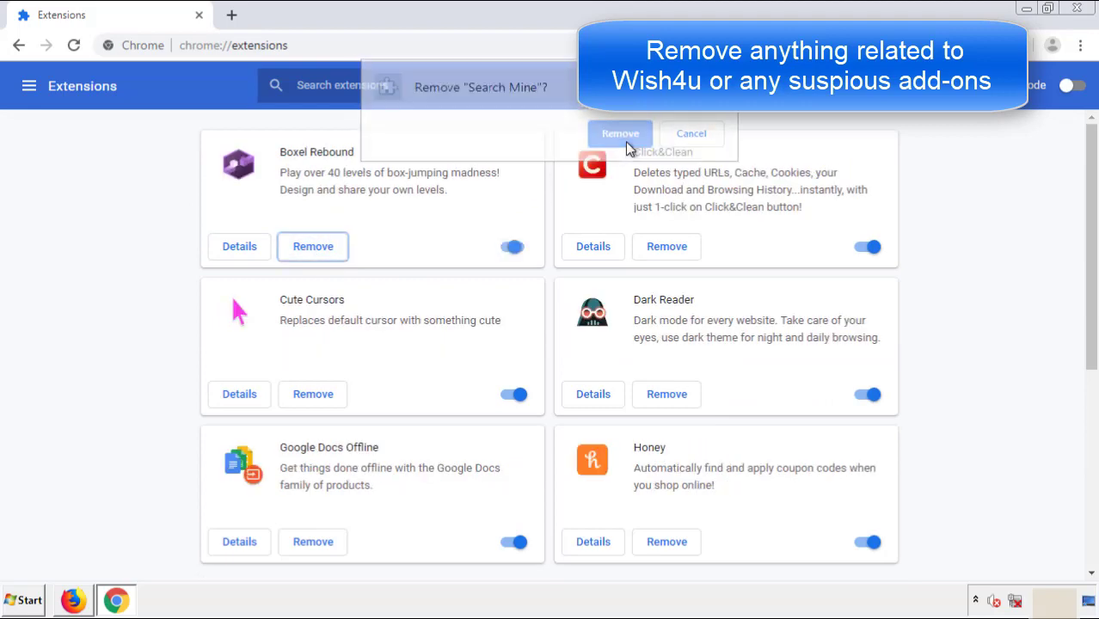
click(1077, 8)
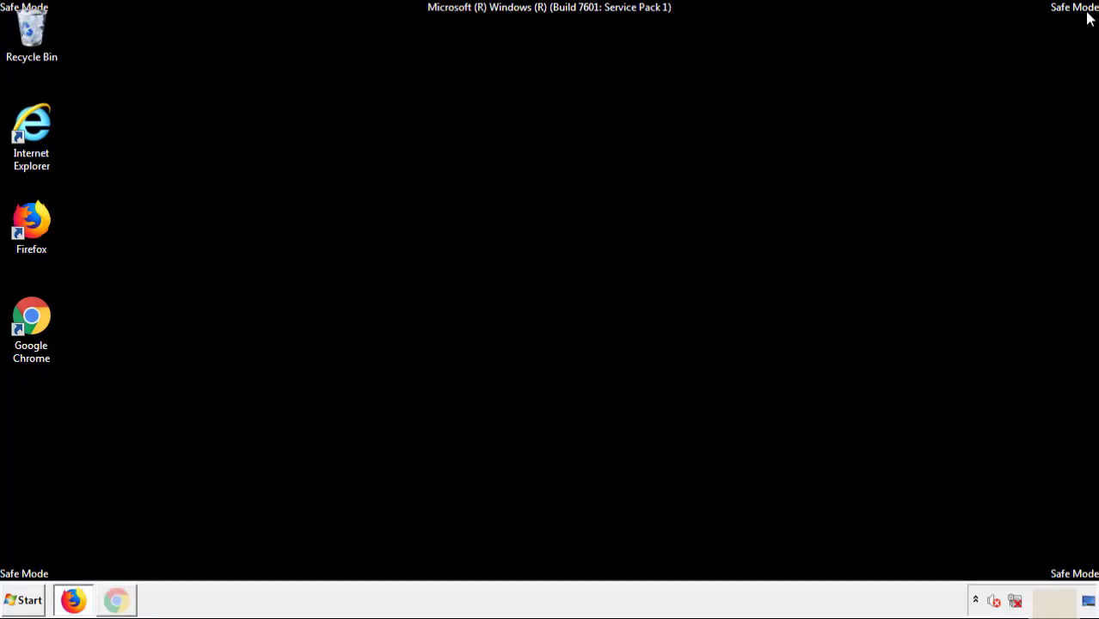
Restart the computer from the Start menu.
click(28, 604)
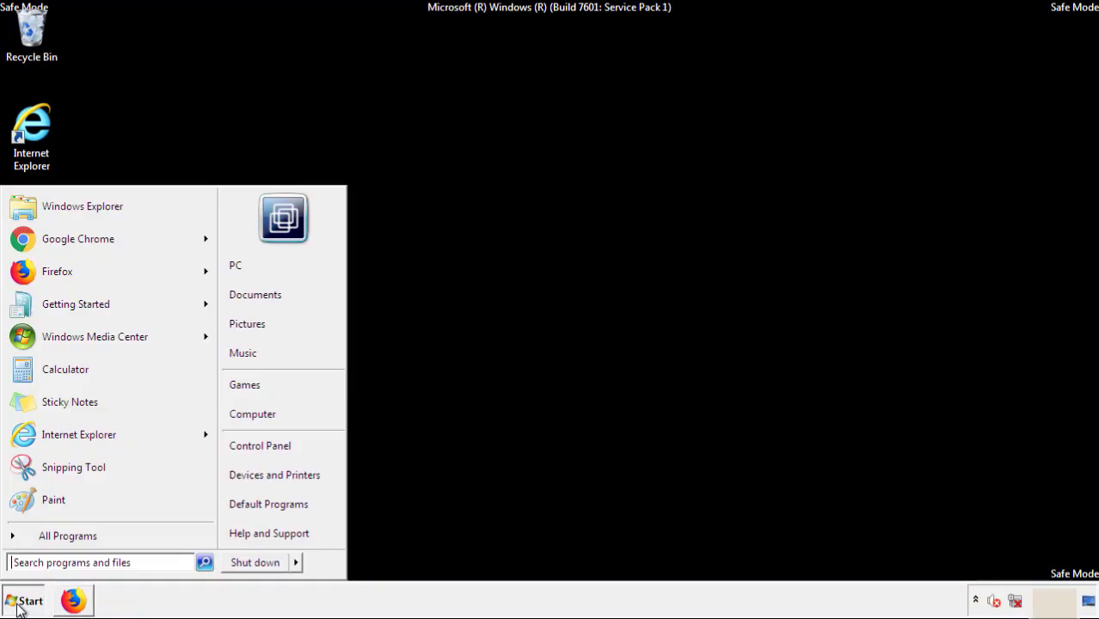
click(296, 564)
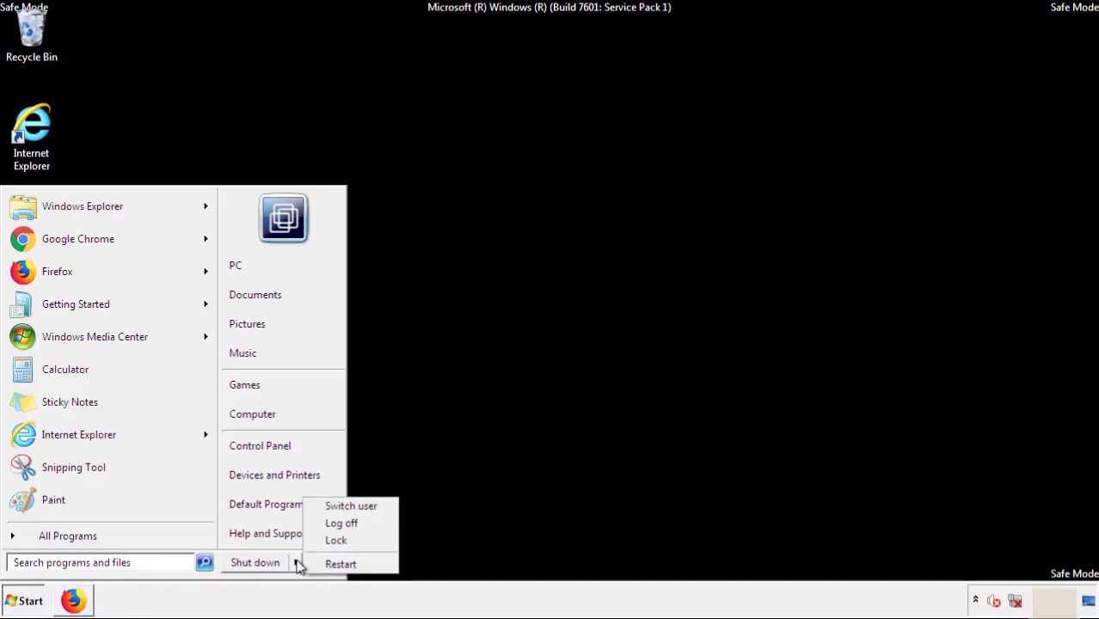
click(342, 564)
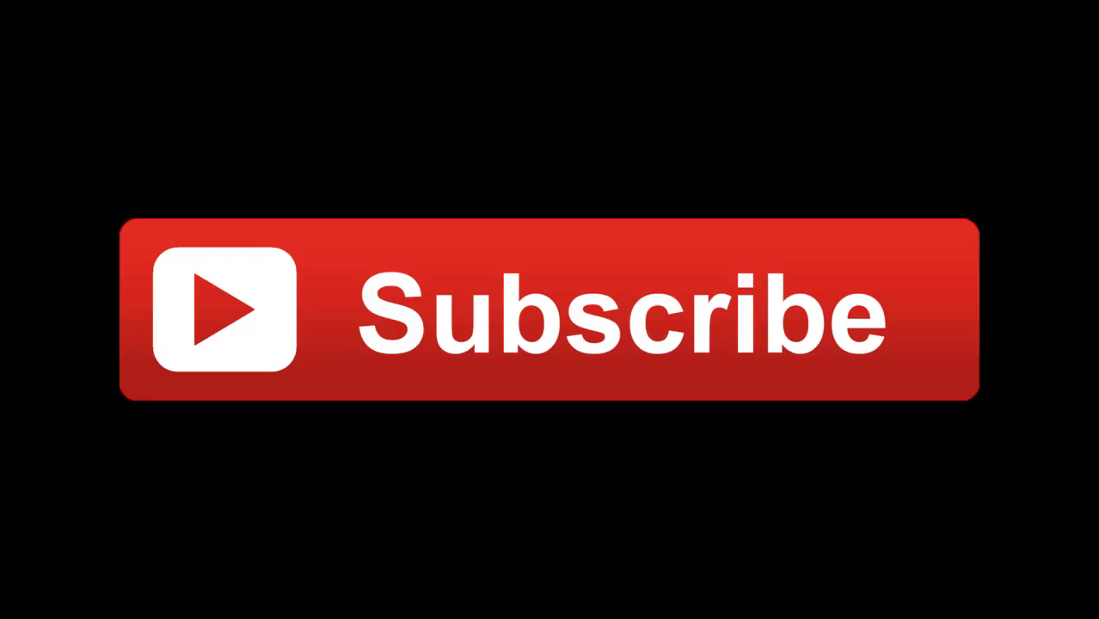